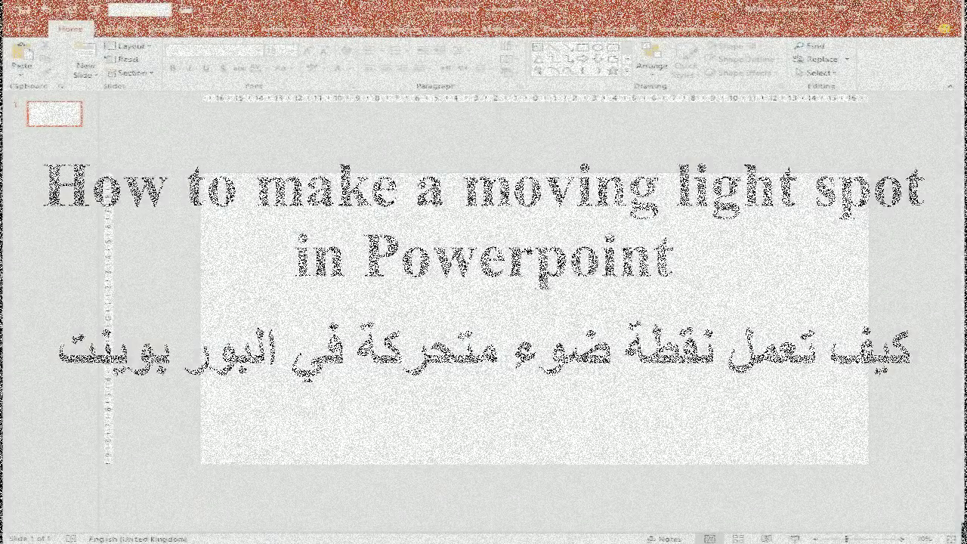
- Paste the copied red sports car image onto the blank first slide with Ctrl+V
key("ctrl+v")
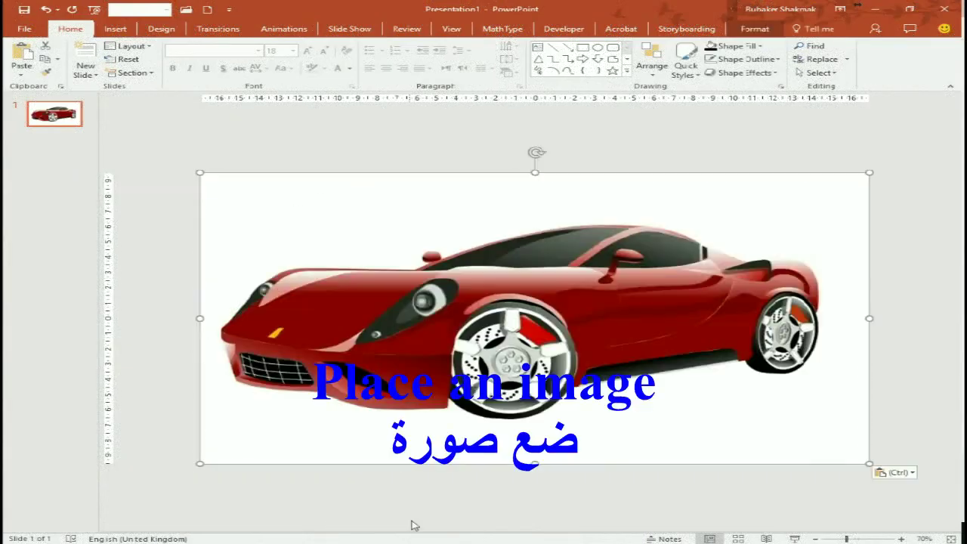
- Close the Design Ideas pane and zoom out to 20% to leave space around the slide
left_click(944, 105)
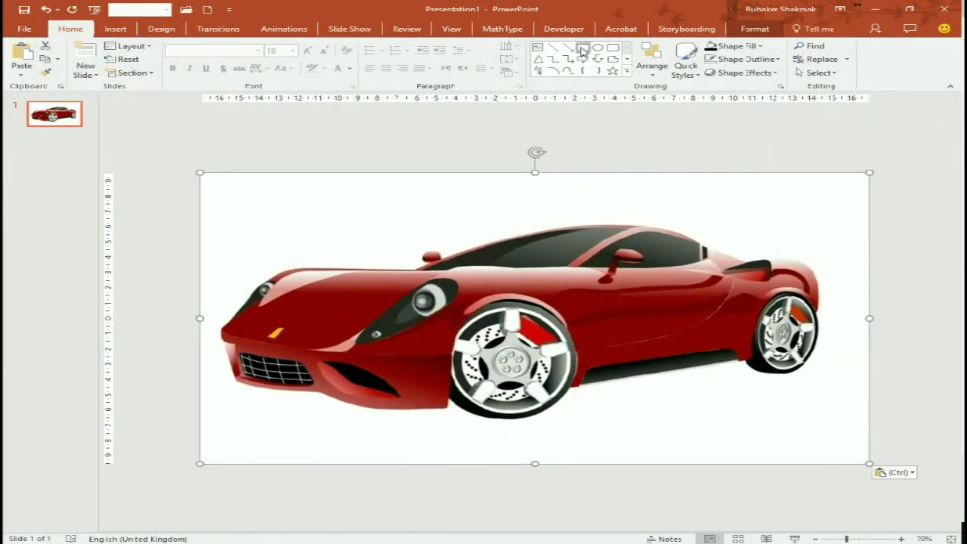
left_click(816, 539)
left_click(816, 539)
left_click(817, 539)
left_click(816, 539)
left_click(816, 539)
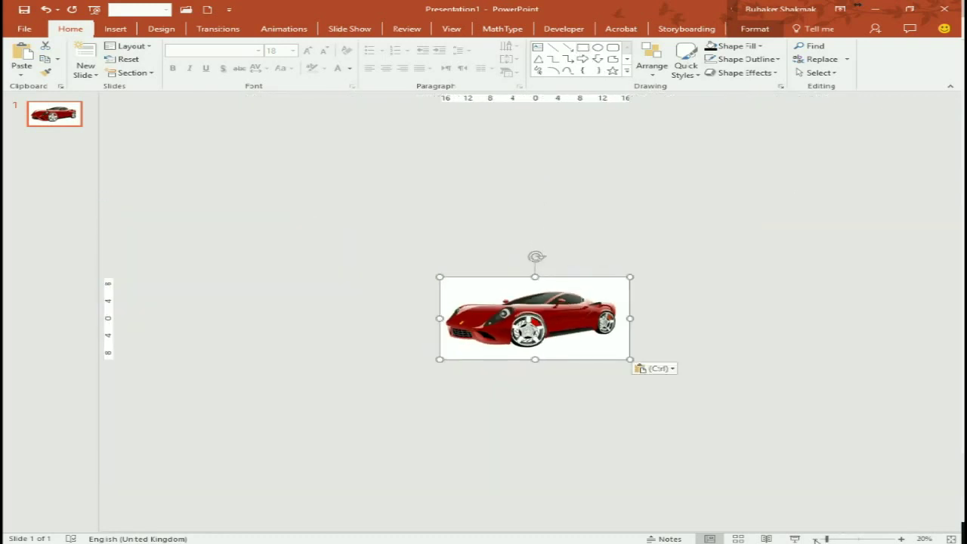
- Draw a rectangle covering the whole slide, aligned to the slide edges
left_click(582, 46)
left_click_drag(322, 211, 749, 424)
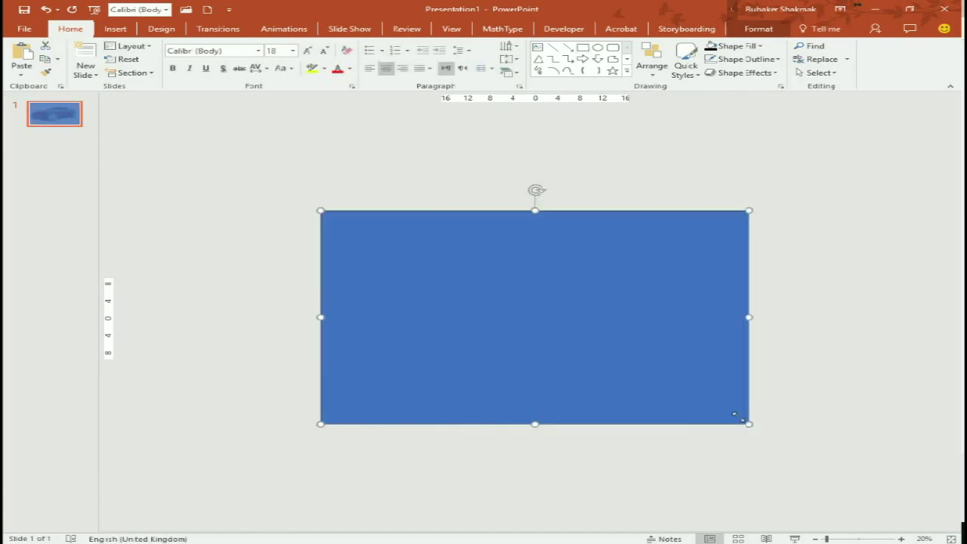
left_click_drag(617, 325, 634, 337)
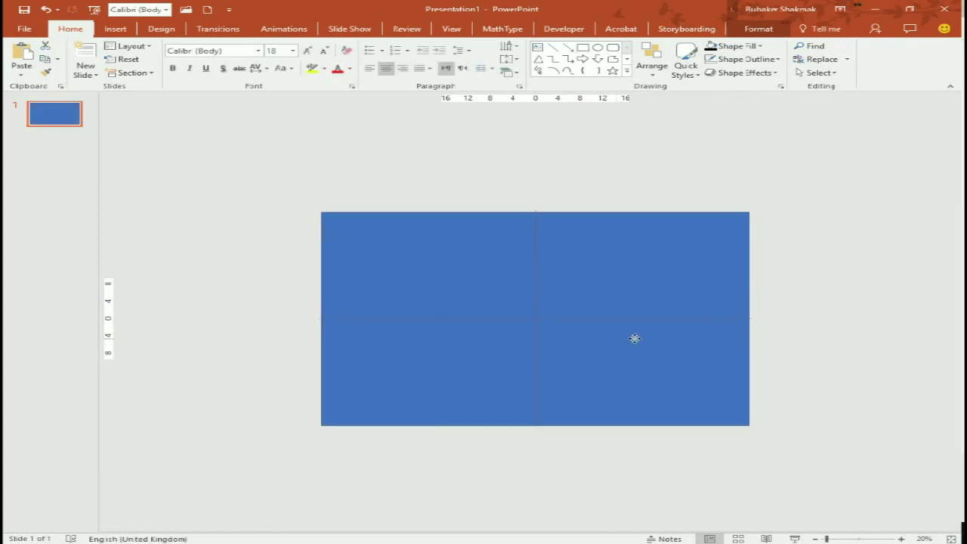
left_click(827, 309)
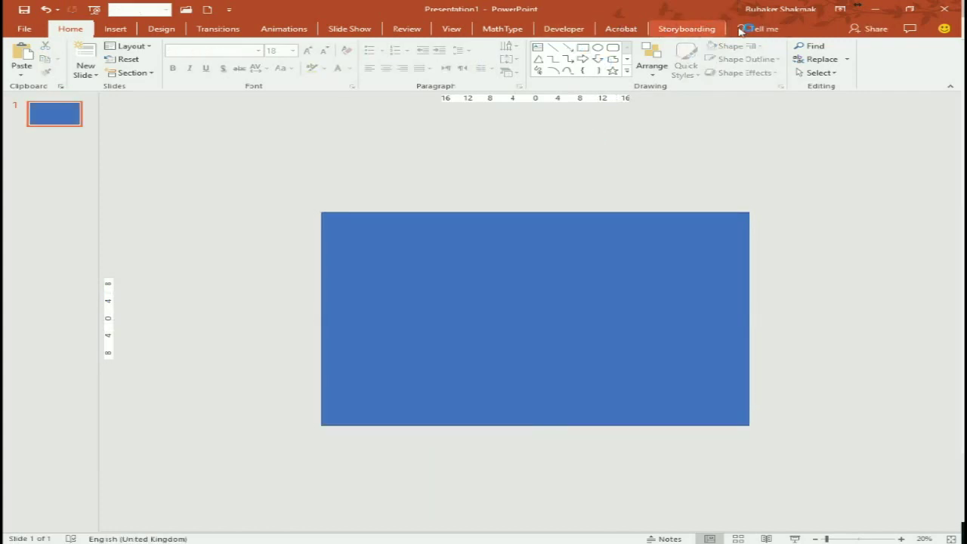
- Fill the slide-covering rectangle with solid black
key("ctrl+a")
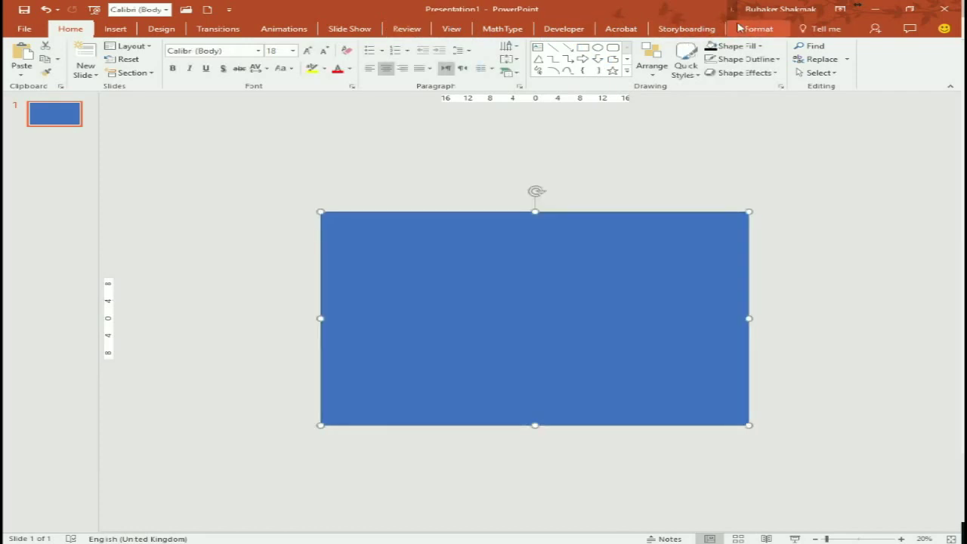
left_click(759, 28)
left_click(380, 47)
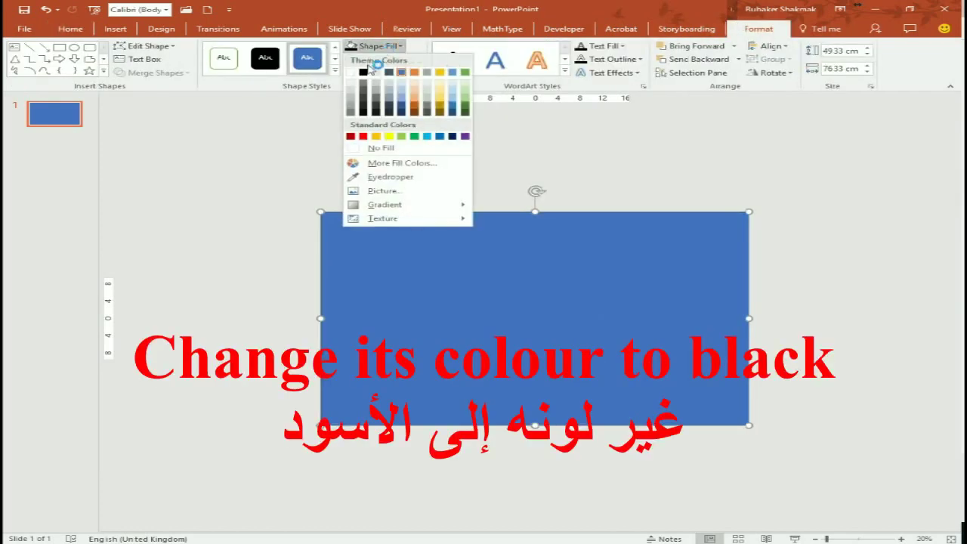
left_click(364, 71)
left_click(387, 59)
left_click(390, 161)
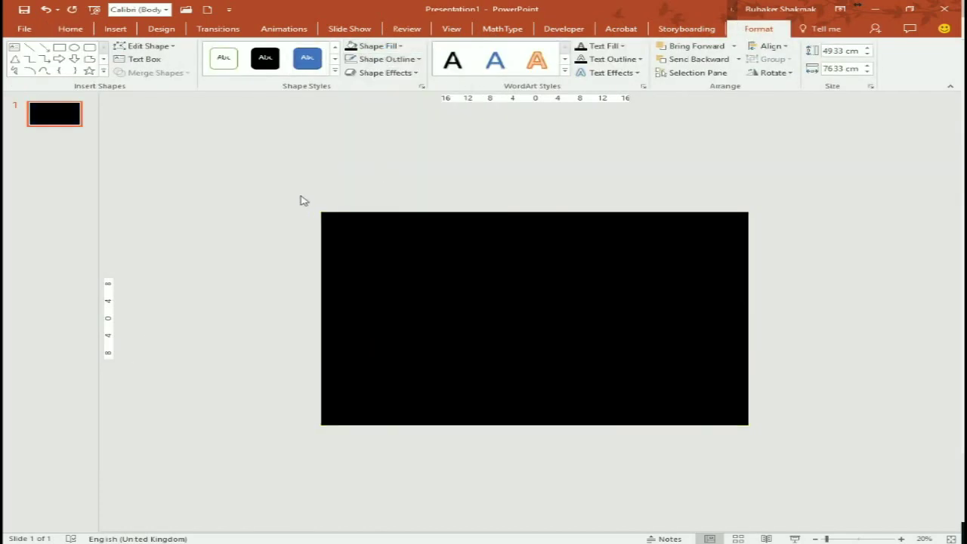
left_click(302, 201)
left_click(598, 47)
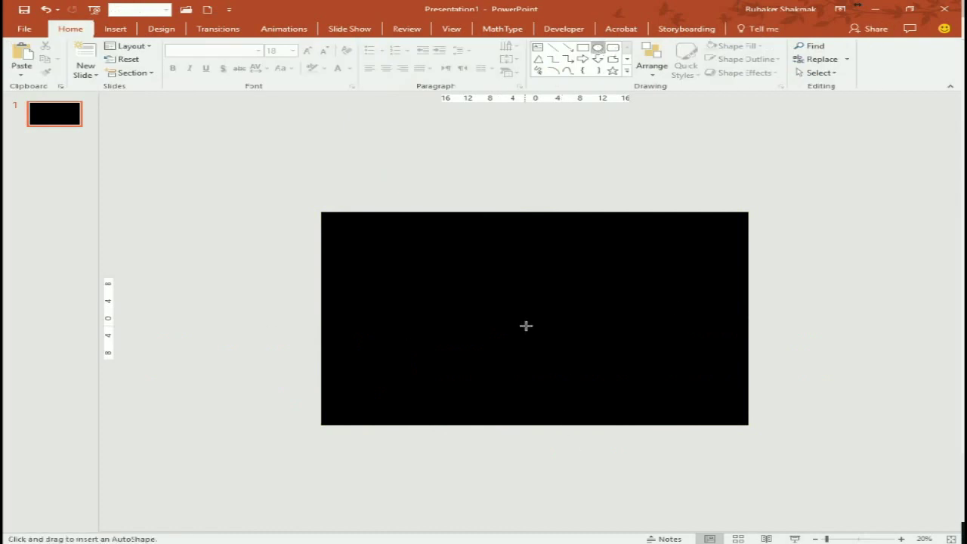
- Draw a small circle and centre it on the black rectangle using the smart guides
left_click_drag(501, 295, 567, 345)
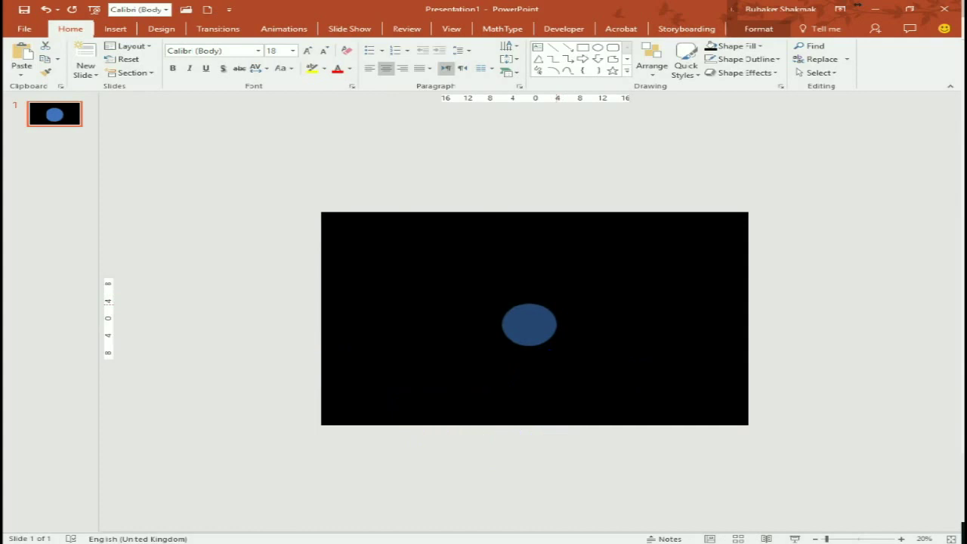
mouse_move(529, 325)
left_mouse_down()
mouse_move(535, 296)
mouse_move(535, 321)
left_mouse_up()
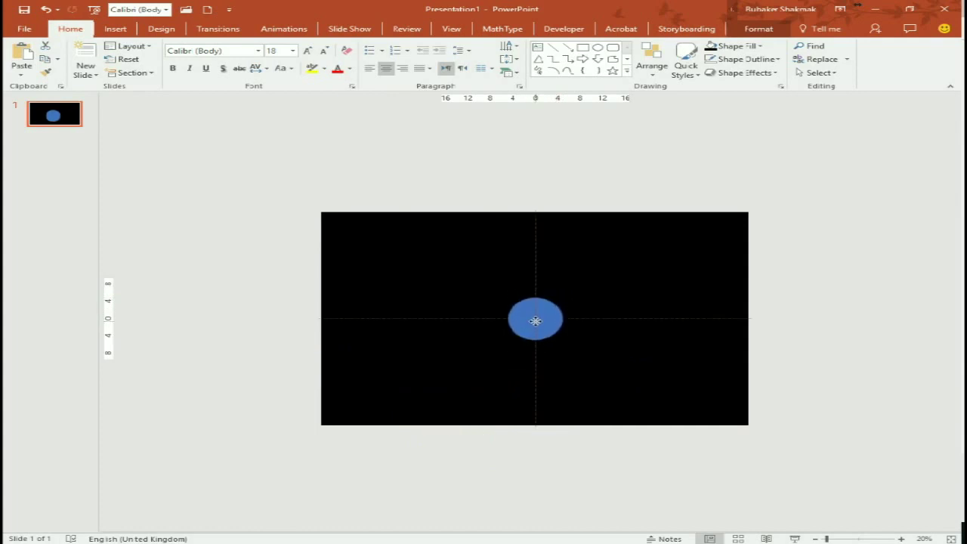
left_click(235, 344)
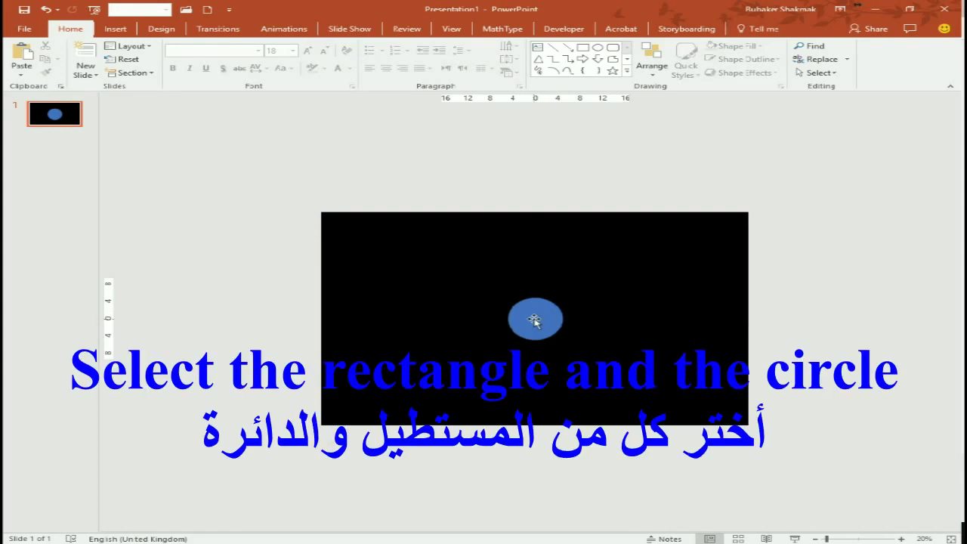
- Select the rectangle and circle, then apply Merge Shapes > Subtract to cut a round opening
left_click(405, 237)
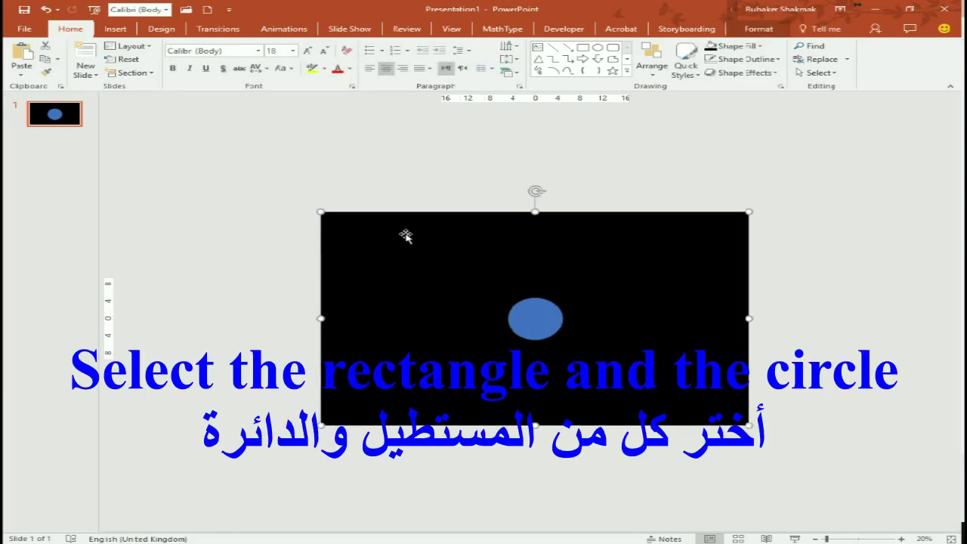
left_click(558, 323, "shift")
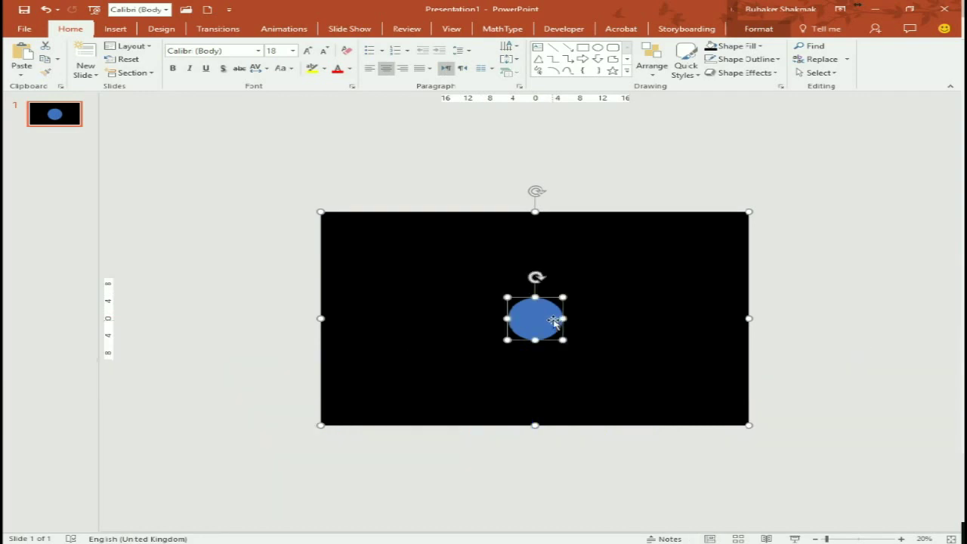
left_click(757, 30)
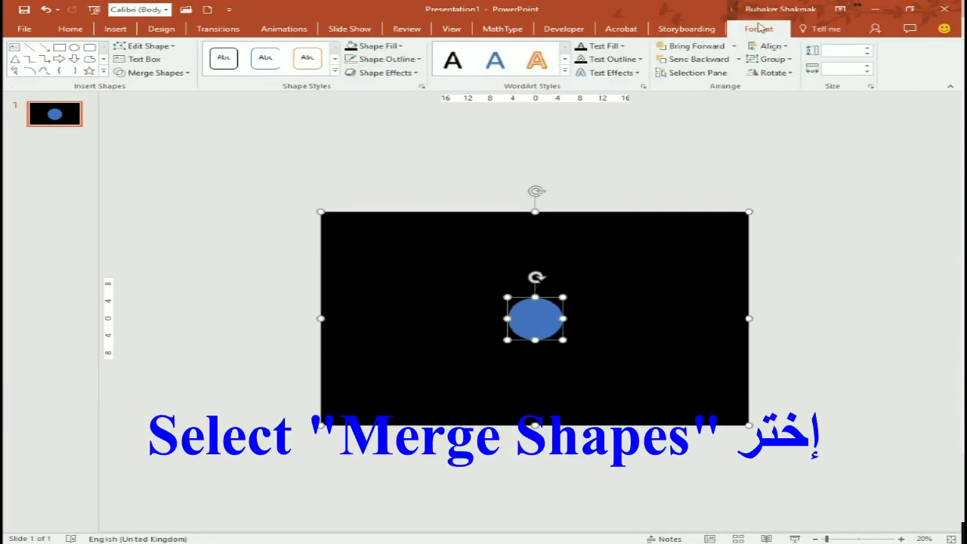
left_click(155, 73)
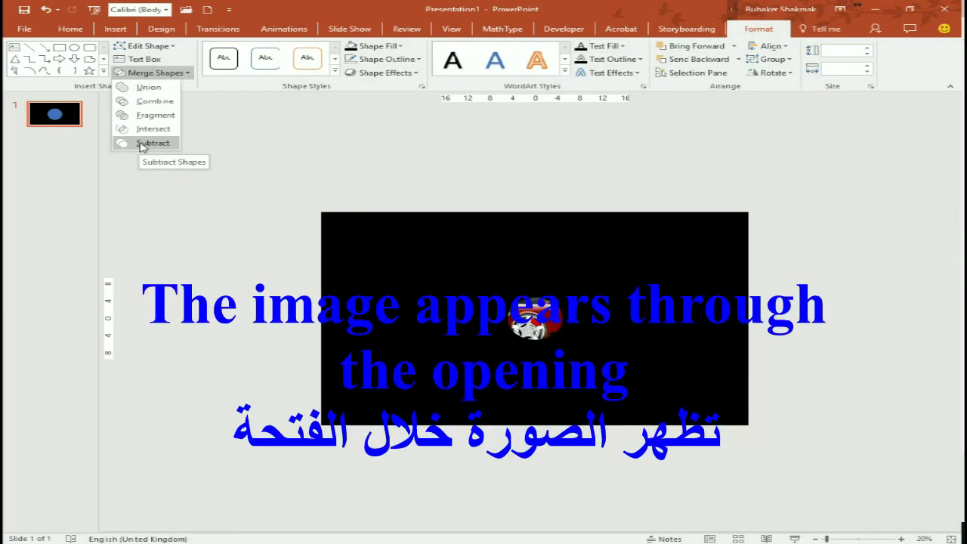
left_click(141, 146)
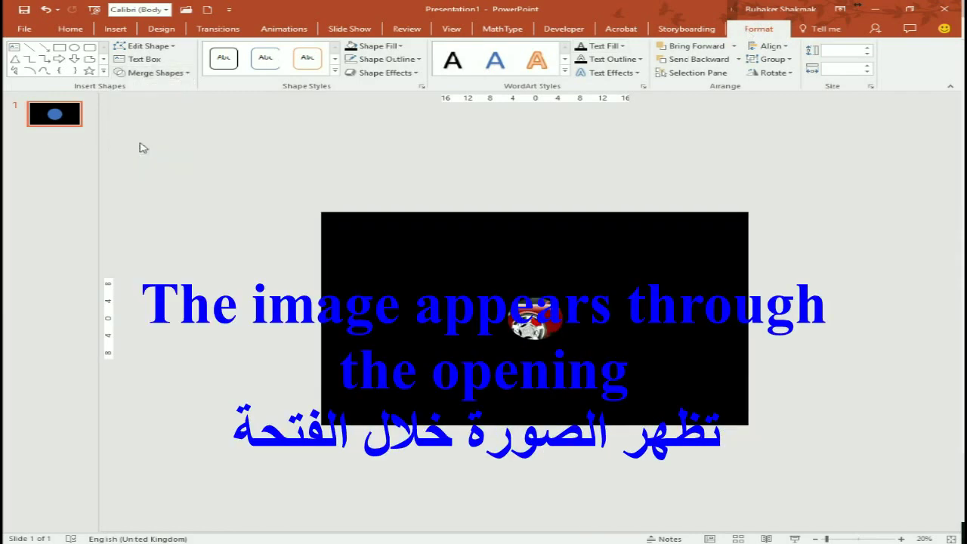
left_click(189, 428)
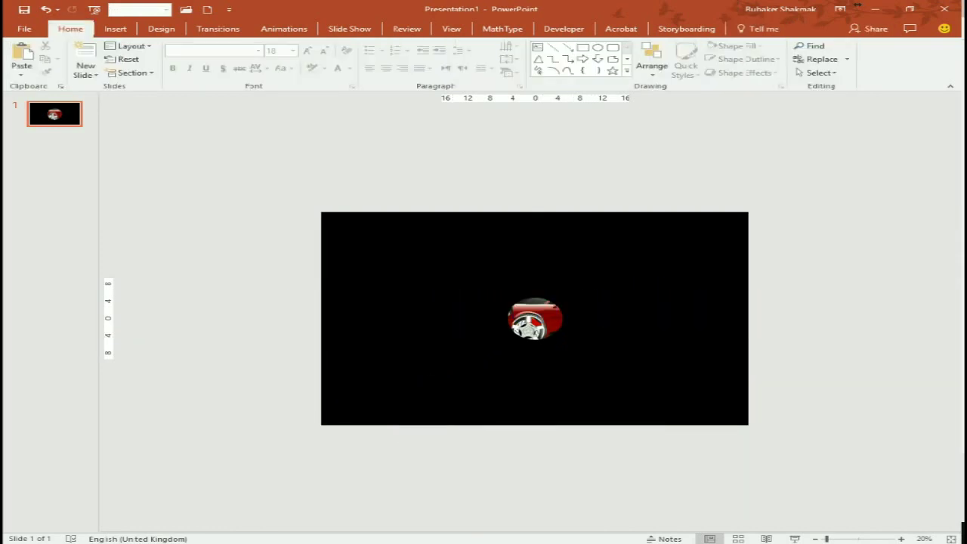
- Draw a second rectangle over the round opening, resize it and centre it on the slide
left_click(583, 47)
left_click_drag(409, 252, 701, 379)
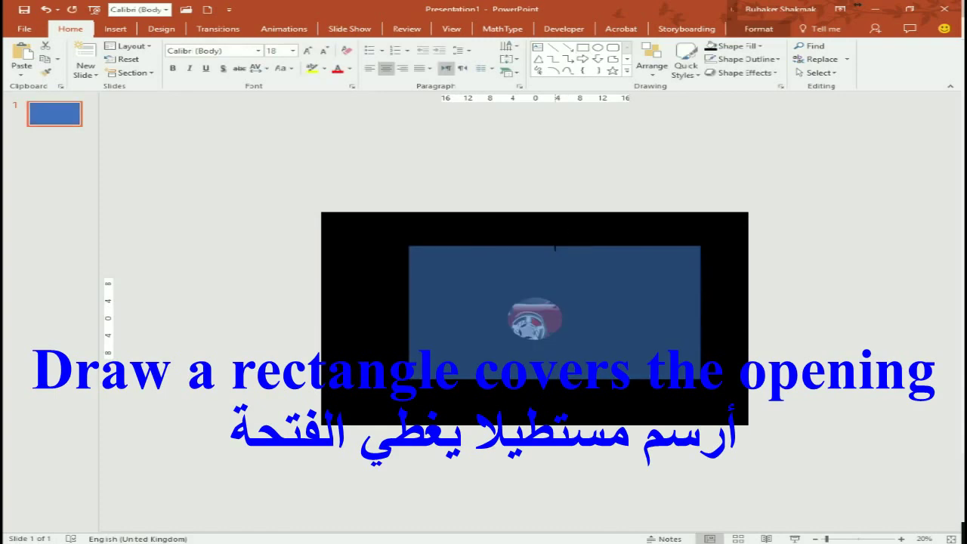
left_click_drag(554, 241, 557, 245)
left_click_drag(409, 313, 387, 313)
left_click_drag(540, 380, 539, 392)
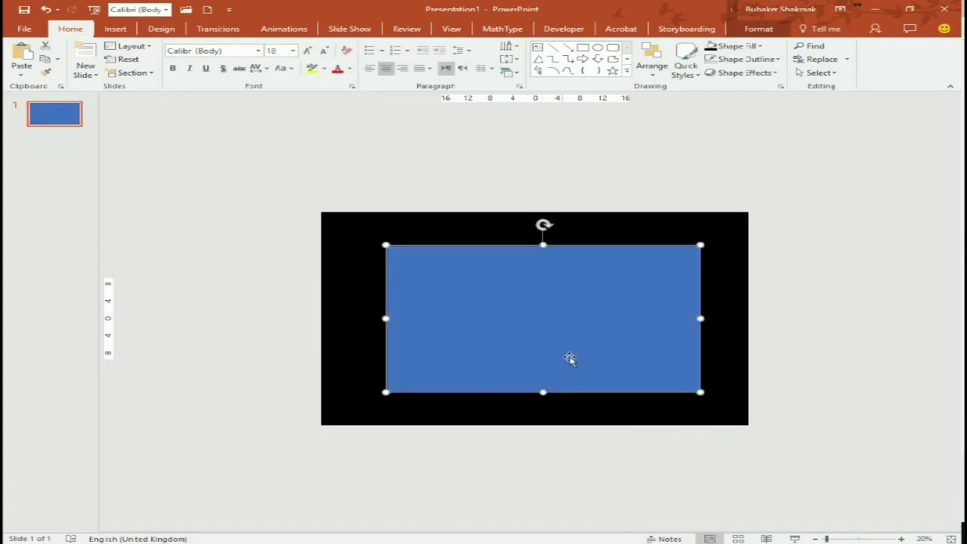
left_click_drag(568, 358, 553, 331)
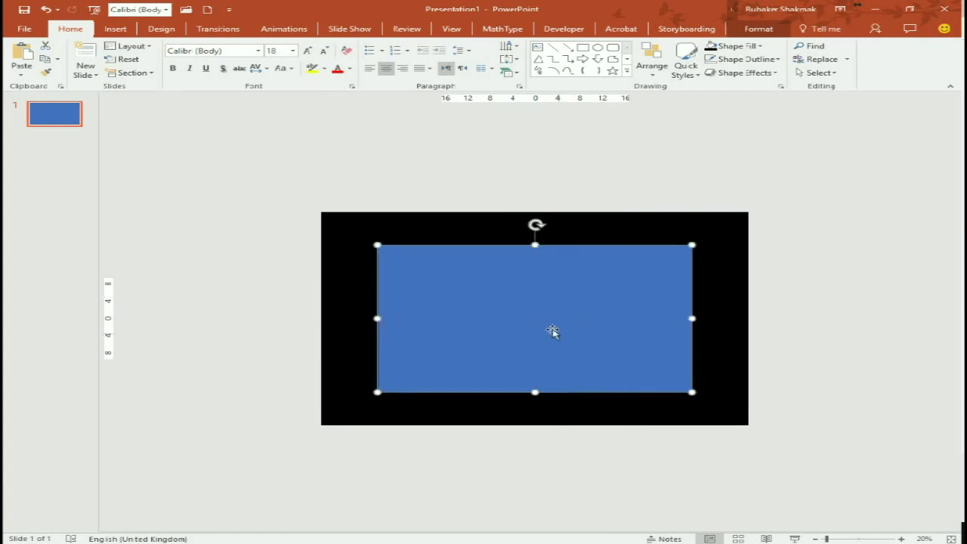
- Give the new rectangle a black fill and no outline
left_click(760, 30)
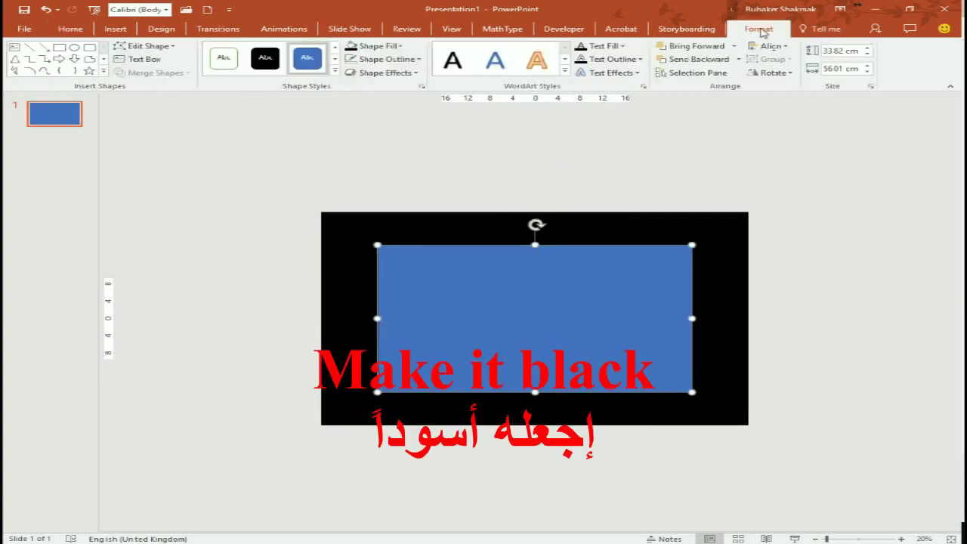
left_click(352, 46)
left_click(385, 59)
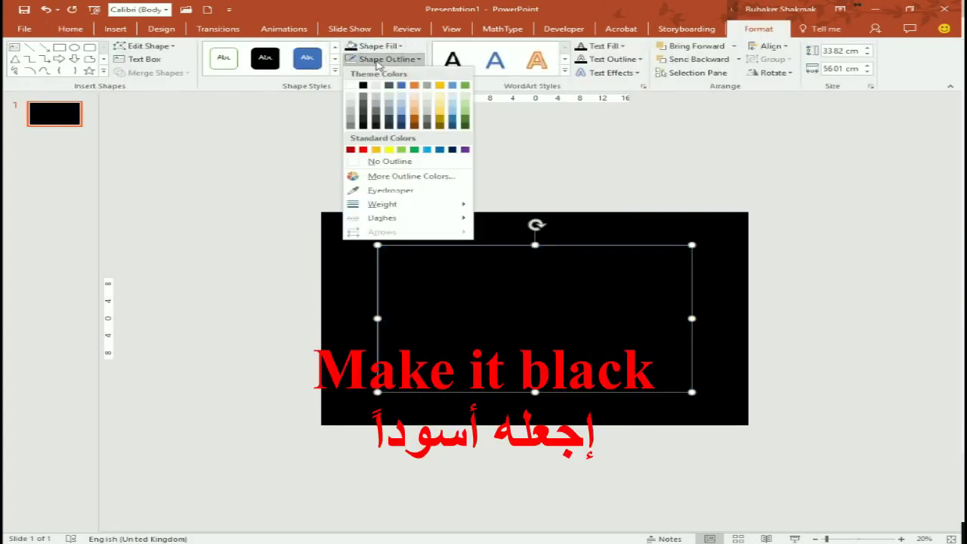
left_click(387, 161)
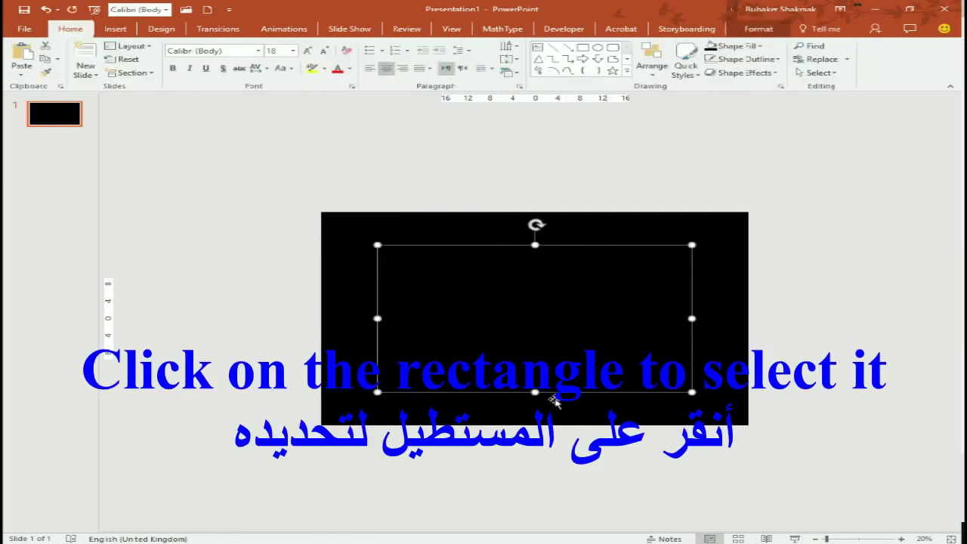
left_click(272, 29)
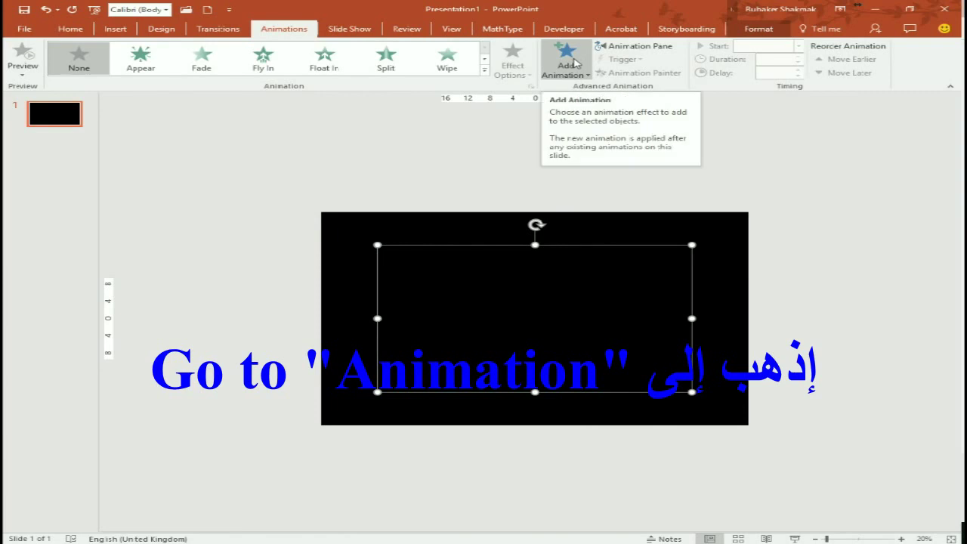
- Add a Motion Paths > Custom Path animation and draw a looping path around the slide centre
left_click(572, 64)
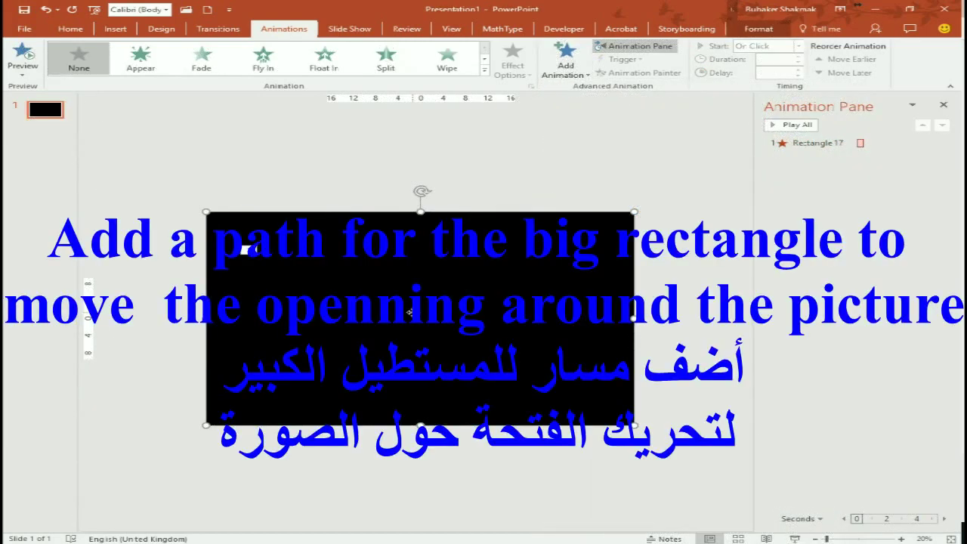
left_click(567, 59)
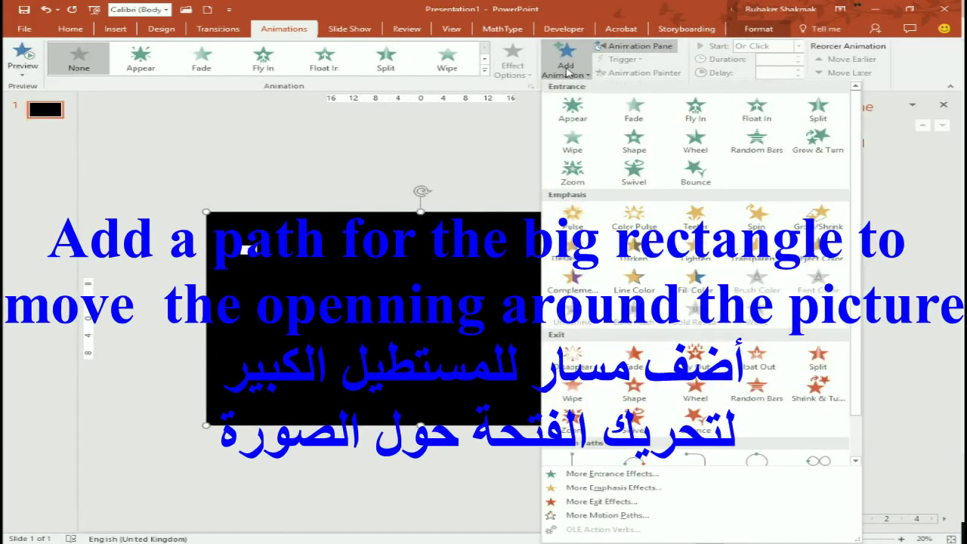
scroll(633, 420, "down", 3)
left_click(568, 441)
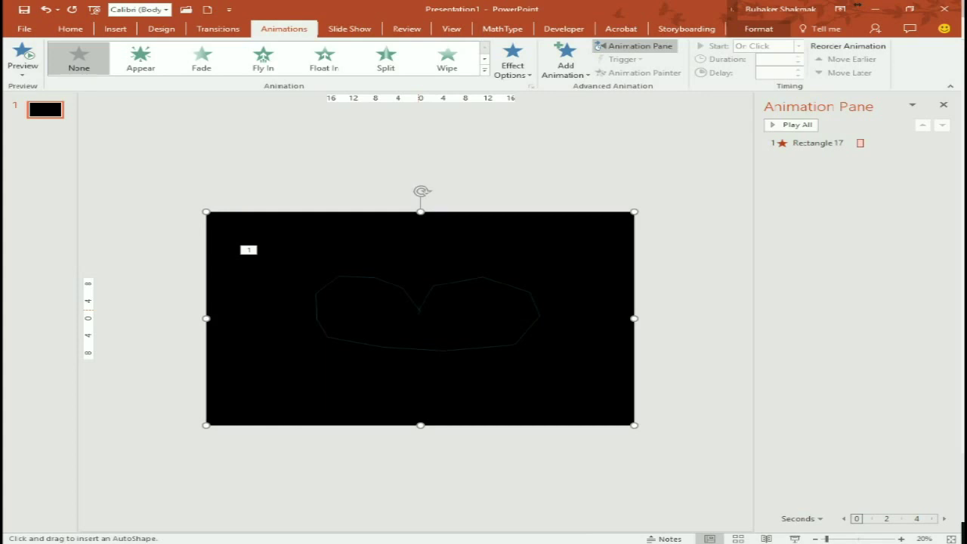
- Finish the freeform path, enter Edit Points, and add and pull out points on its lower-right edge
double_click(419, 310)
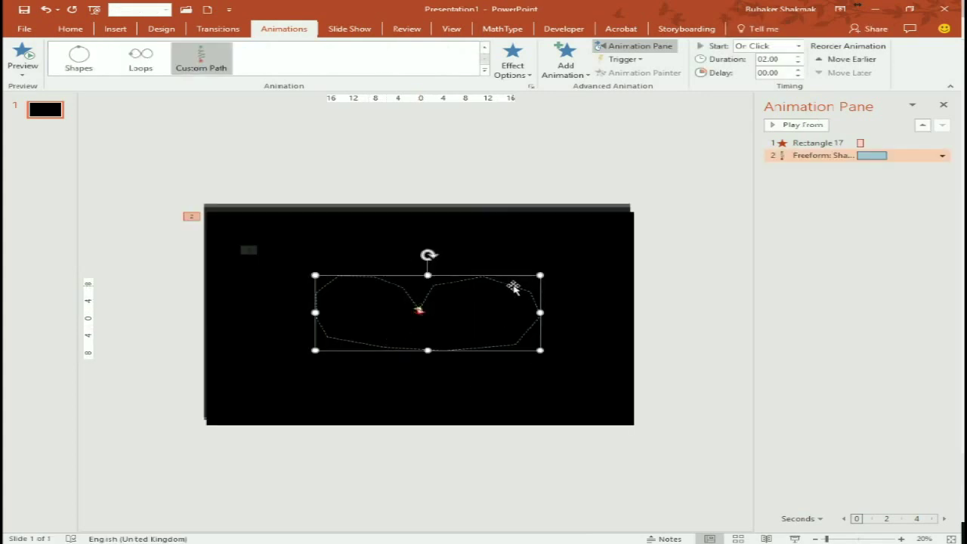
right_click(512, 288)
left_click(522, 292)
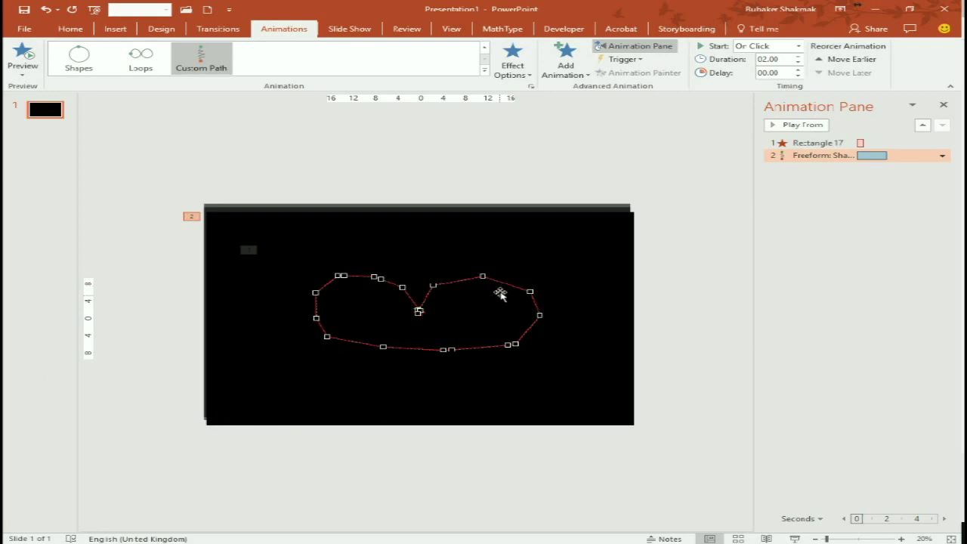
left_click(538, 311)
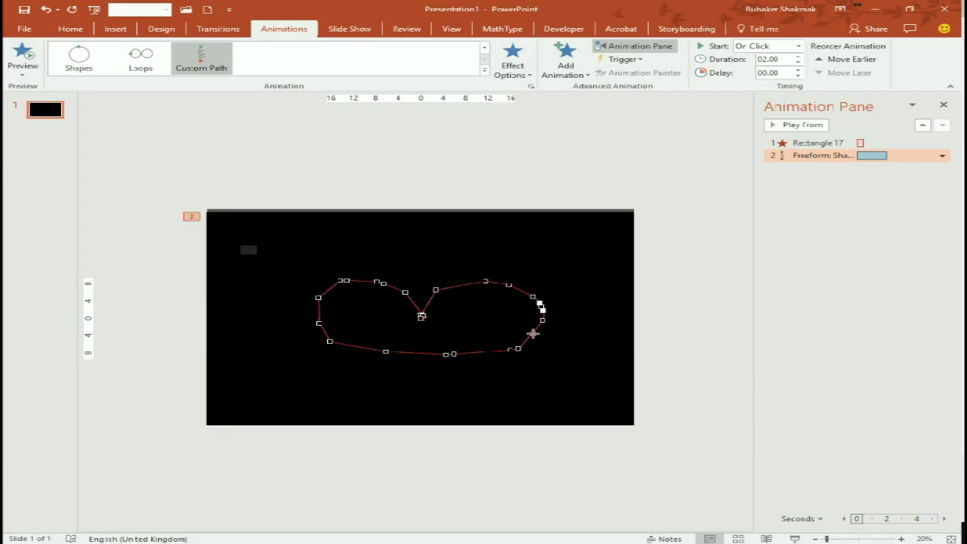
left_click(534, 335)
left_click_drag(533, 350, 547, 315)
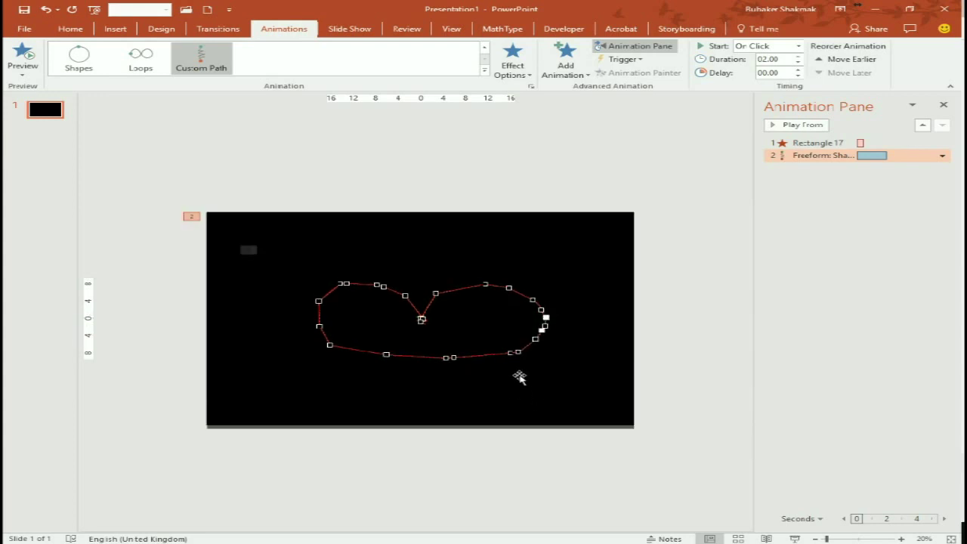
- Slide the bottom and lower-left points along the curve and adjust the top points down to the central dip
left_click_drag(524, 350, 497, 357)
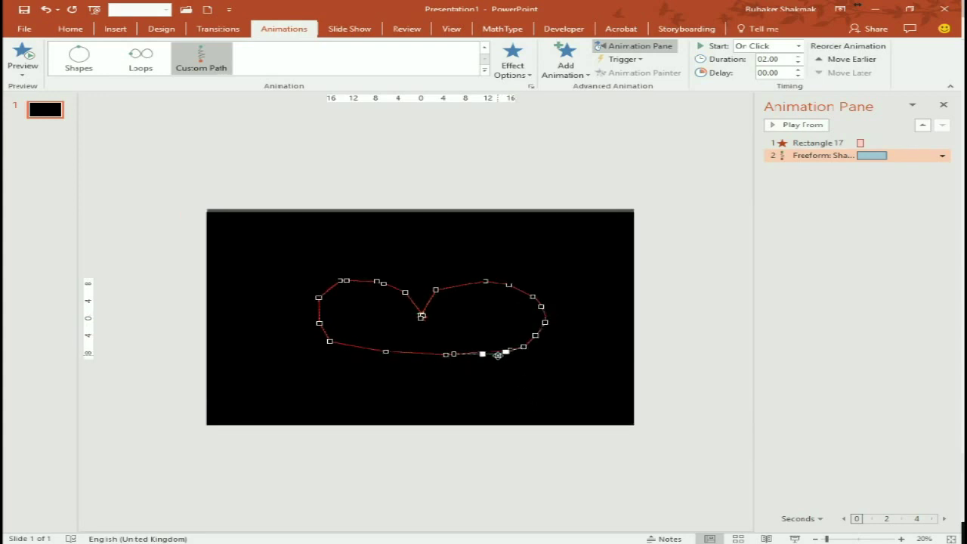
left_click(454, 358)
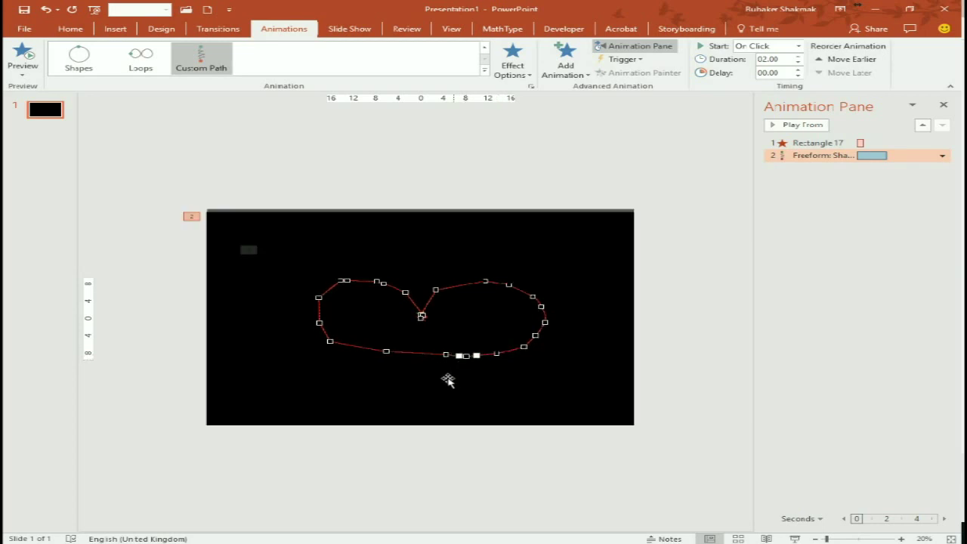
left_click_drag(446, 353, 441, 357)
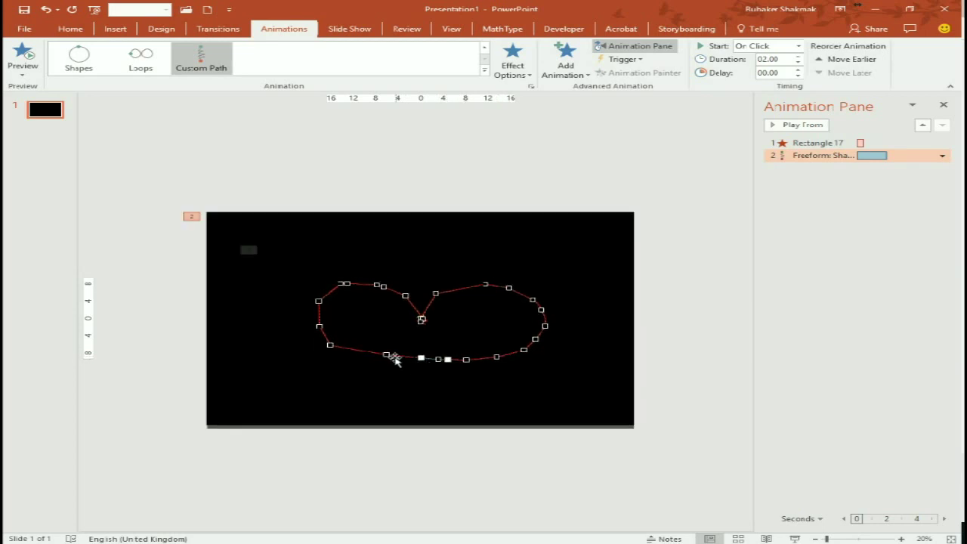
left_click_drag(387, 356, 317, 361)
left_click(320, 299)
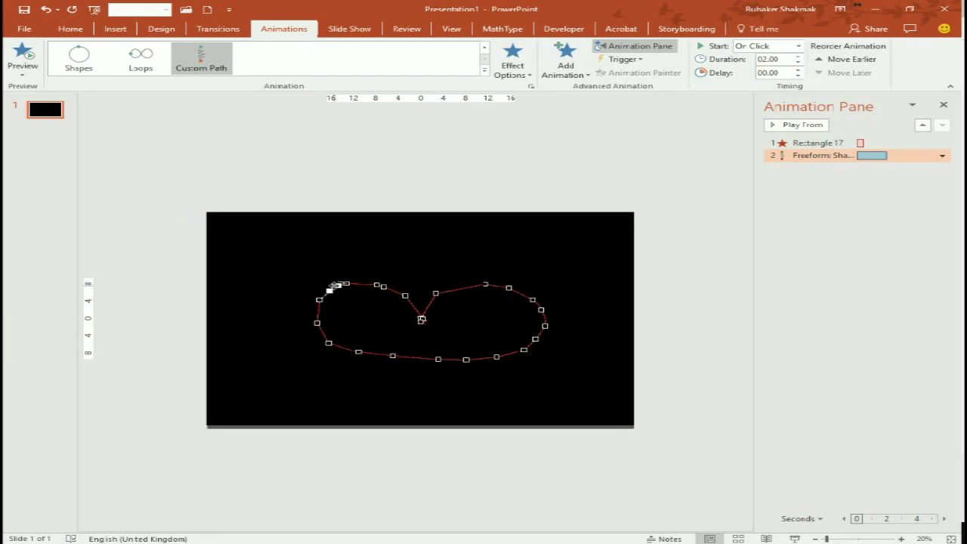
left_click(345, 284)
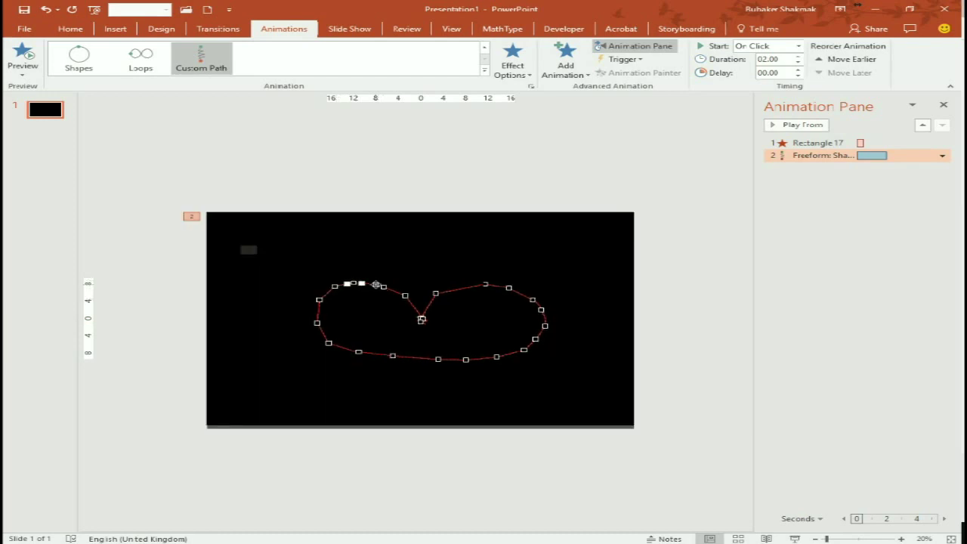
left_click(386, 285)
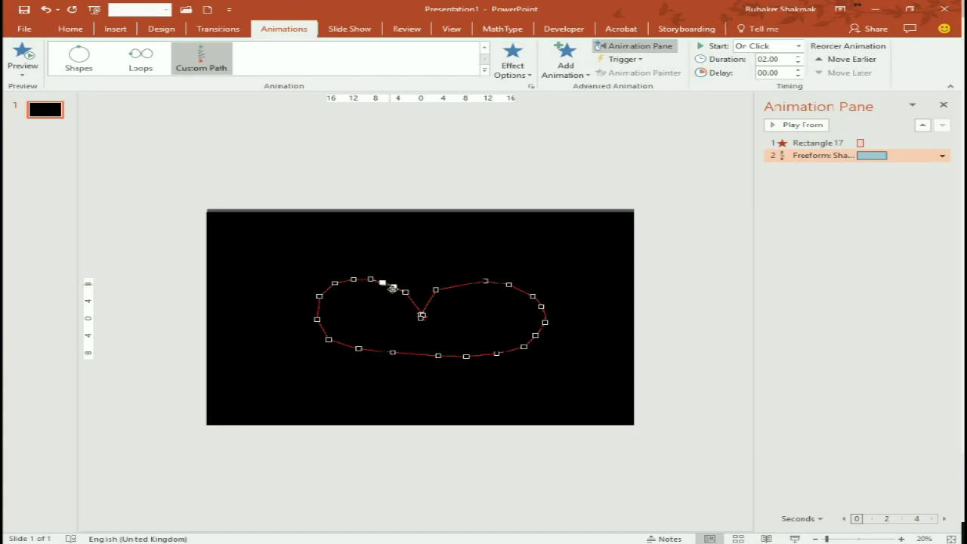
left_click(405, 291)
left_click(421, 317)
left_click(421, 316)
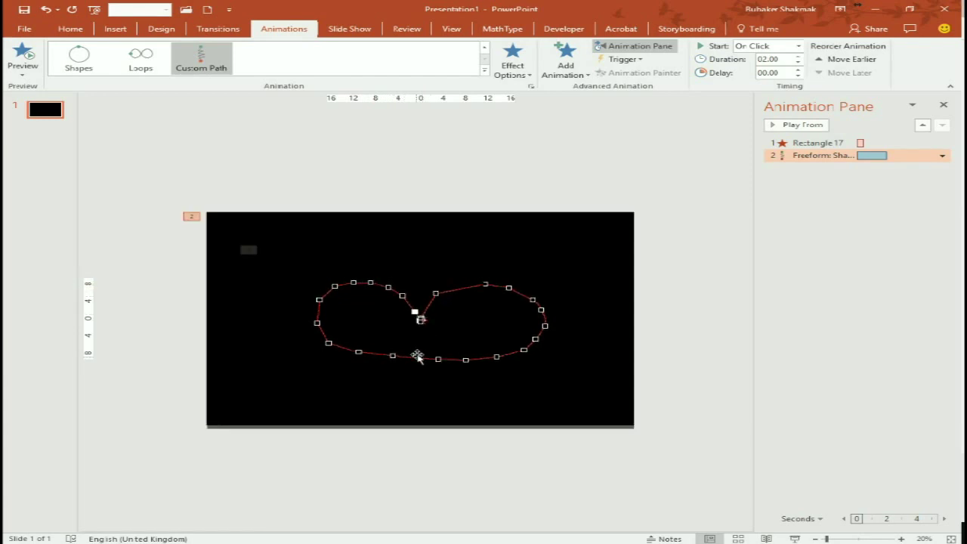
- Add points on the upper-right curve, round the lower-left curve, and exit point editing
left_click(429, 302)
left_click(460, 283)
left_click(329, 341)
left_click(328, 338)
left_click(337, 343)
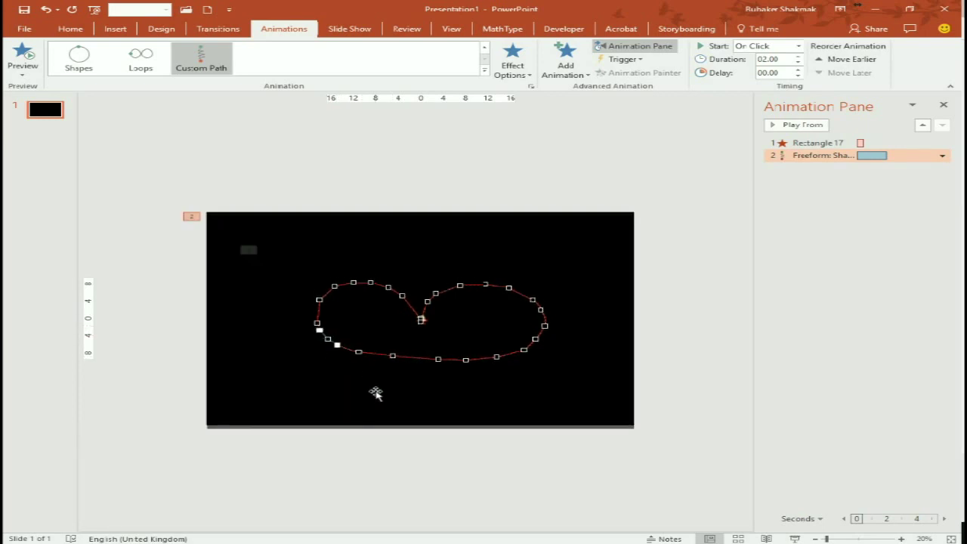
left_click(318, 319)
left_click(320, 363)
left_click(665, 325)
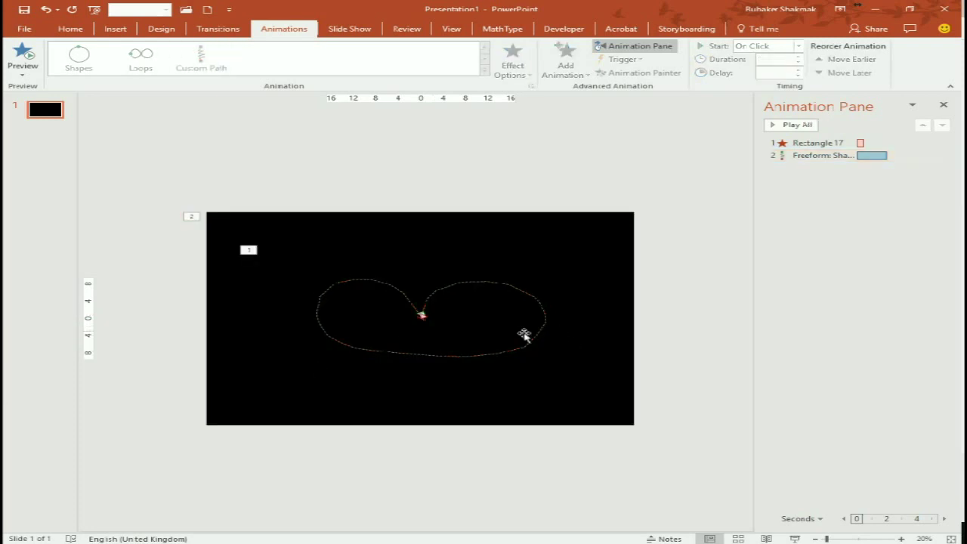
- Set the Freeform motion path animation's duration to 5 seconds (Very Slow) in Effect Options
left_click(907, 155)
left_click(943, 156)
left_click(862, 210)
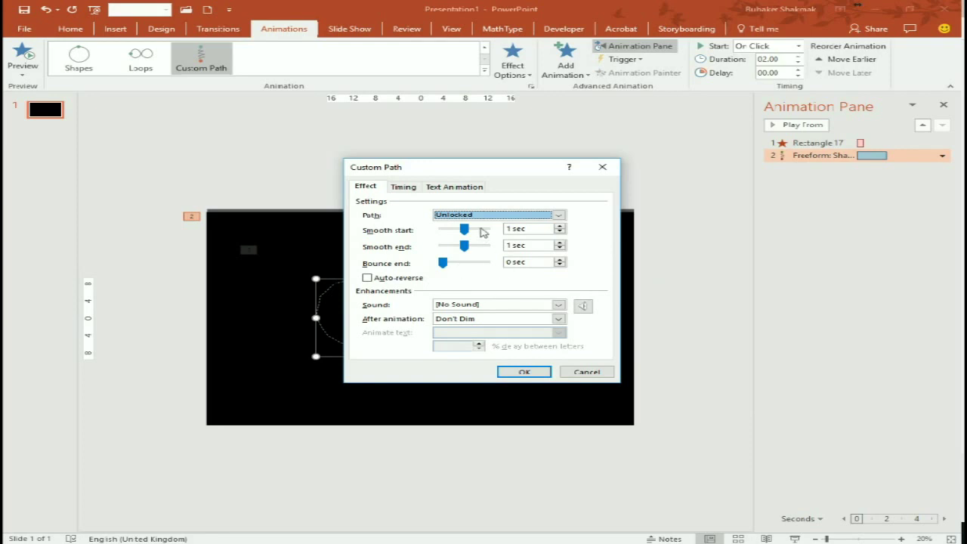
left_click(404, 187)
left_click(502, 230)
left_click(443, 243)
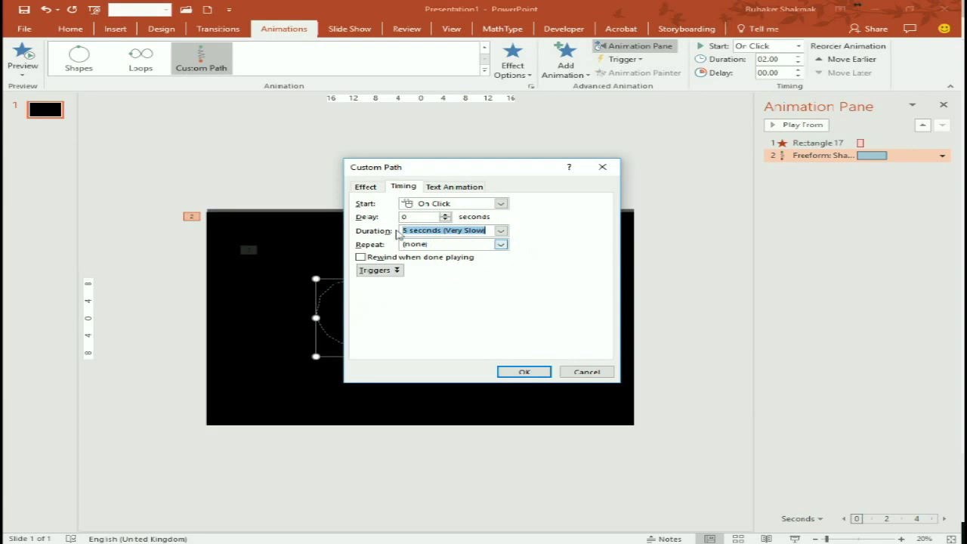
left_click(366, 187)
left_click(524, 372)
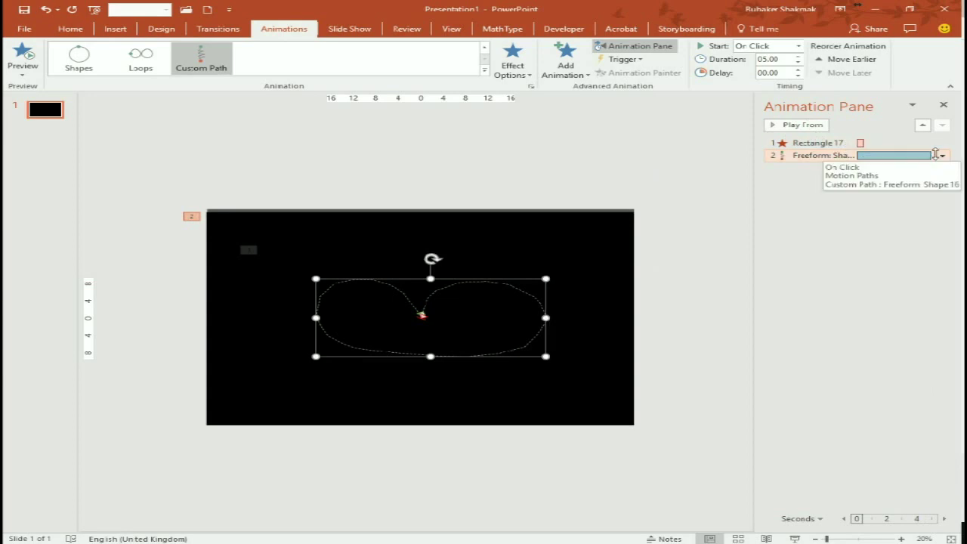
- Set the heart-shaped path animation to Start After Previous, then select the black rectangle
left_click(943, 156)
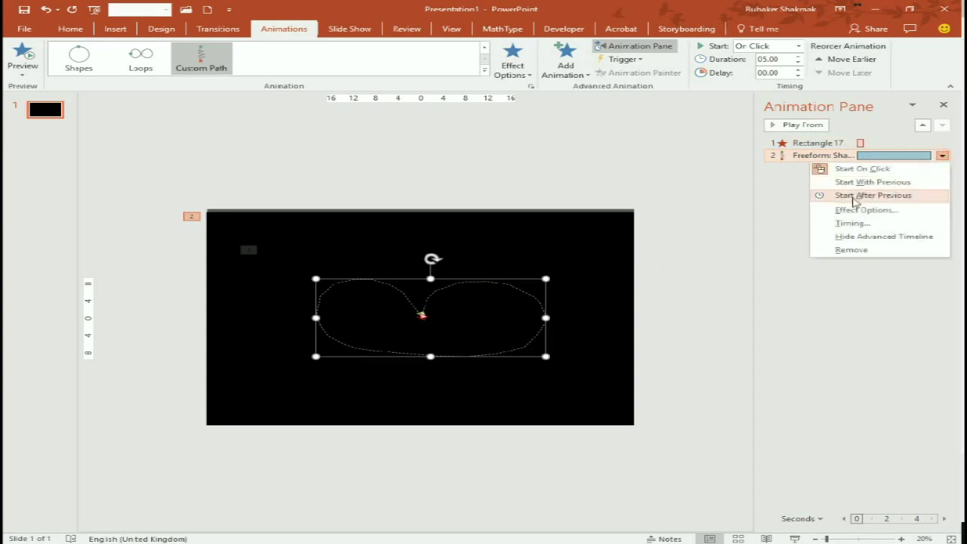
left_click(868, 196)
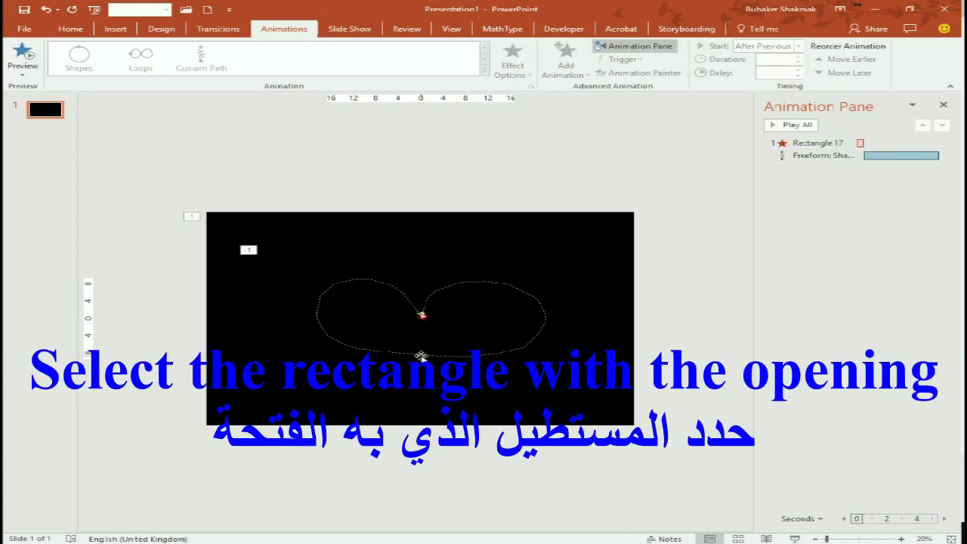
left_click(581, 303)
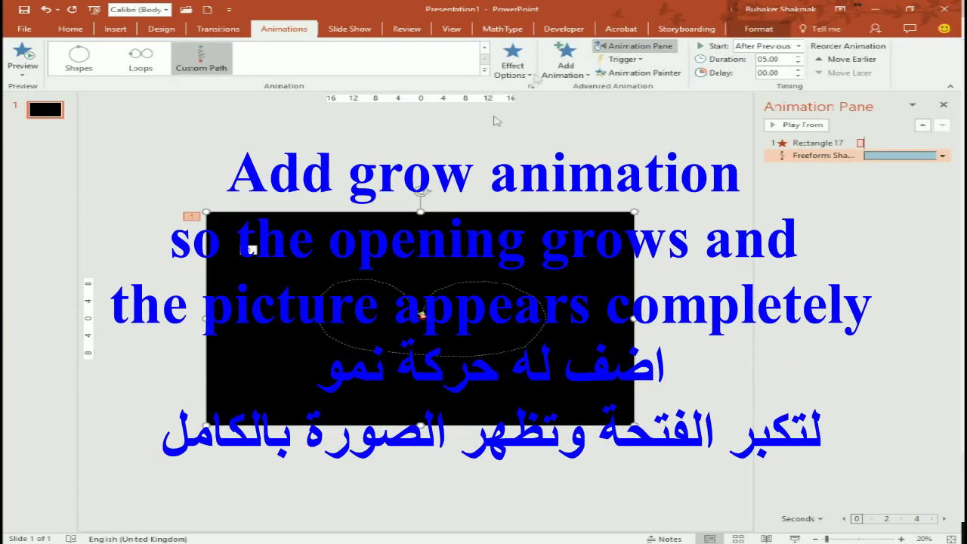
- Add a Grow/Shrink emphasis to the black rectangle, set to start After Previous
left_click(567, 69)
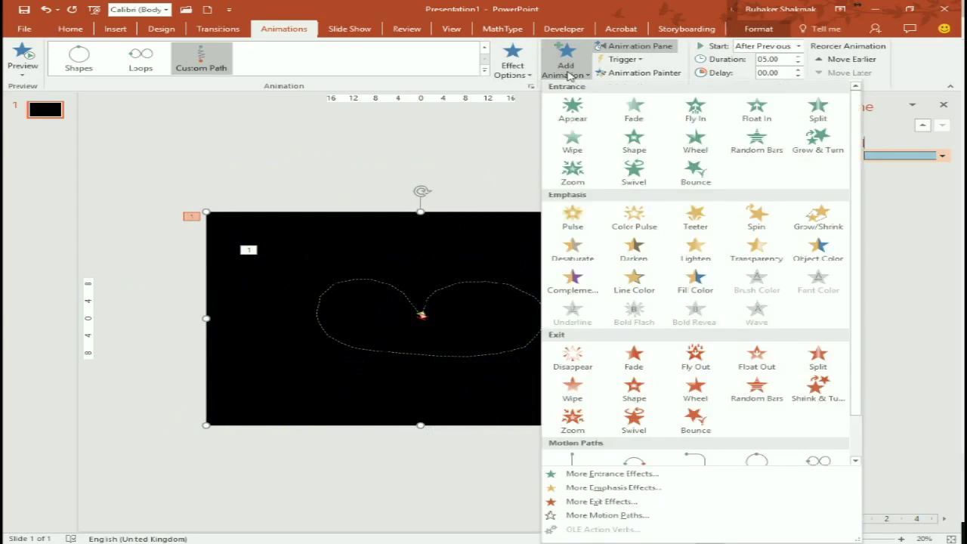
left_click(820, 218)
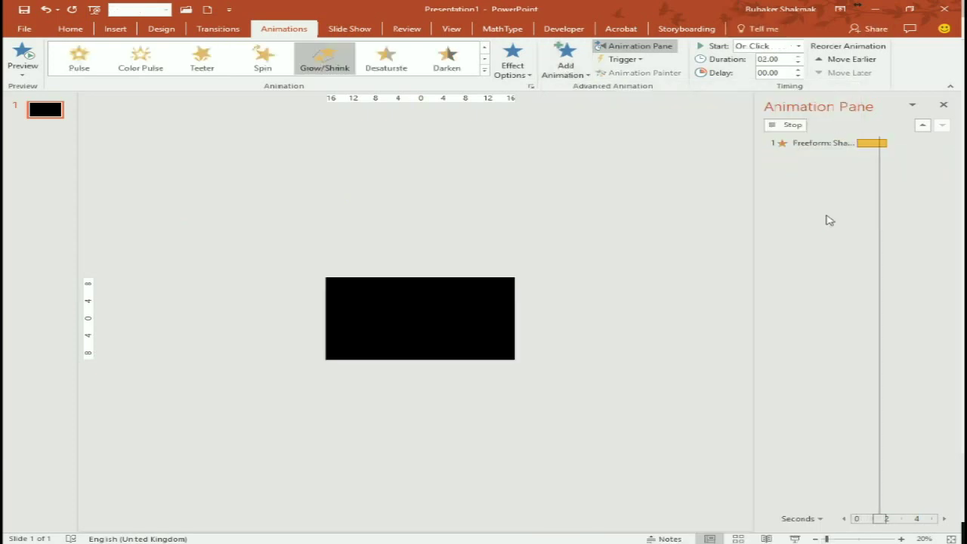
left_click(942, 168)
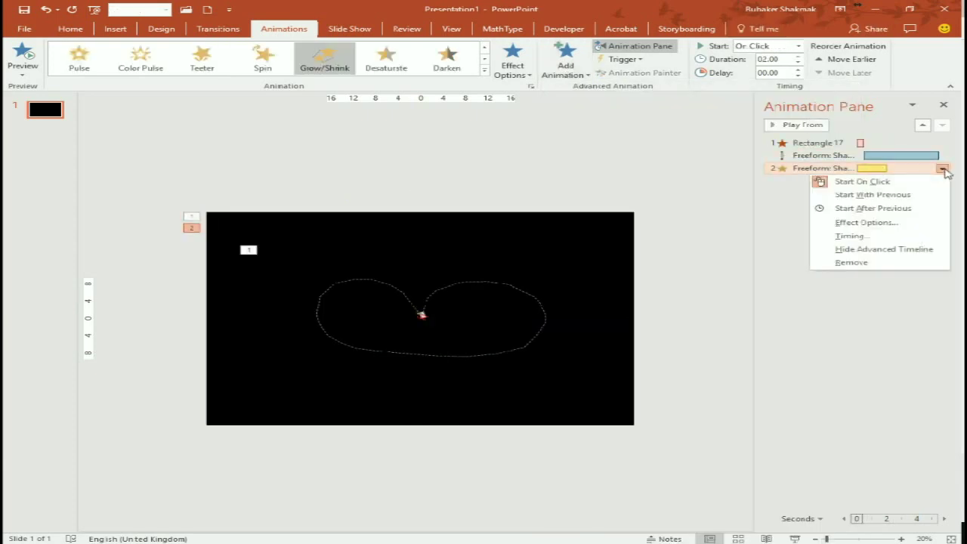
left_click(866, 207)
- Set the Grow/Shrink to a custom 600% size with a 2-second duration
left_click(943, 167)
left_click(867, 222)
left_click(558, 215)
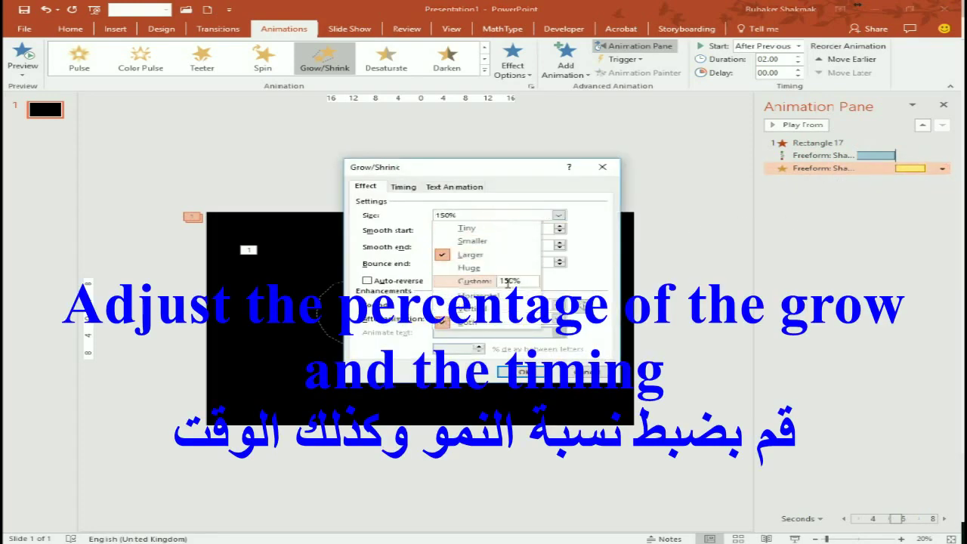
left_click_drag(501, 280, 507, 280)
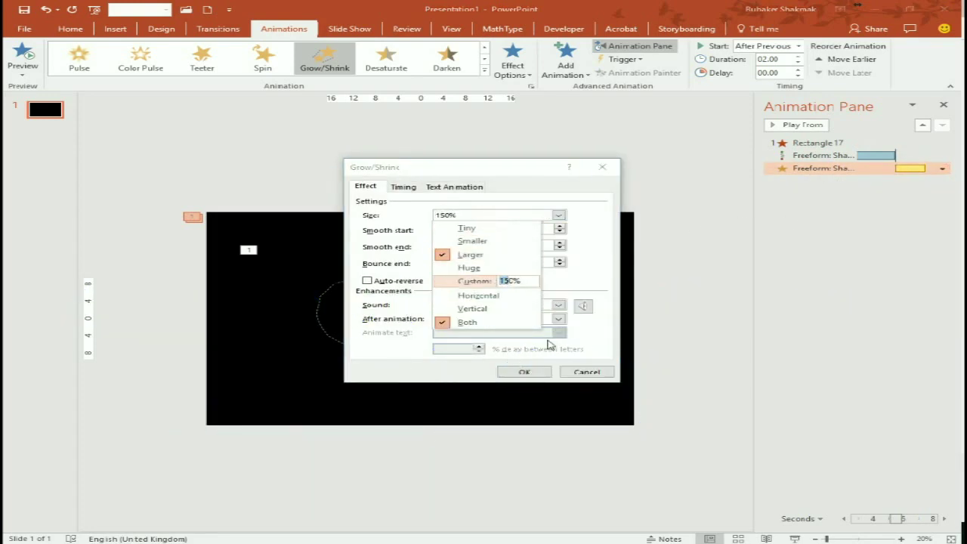
type("600")
key("Return")
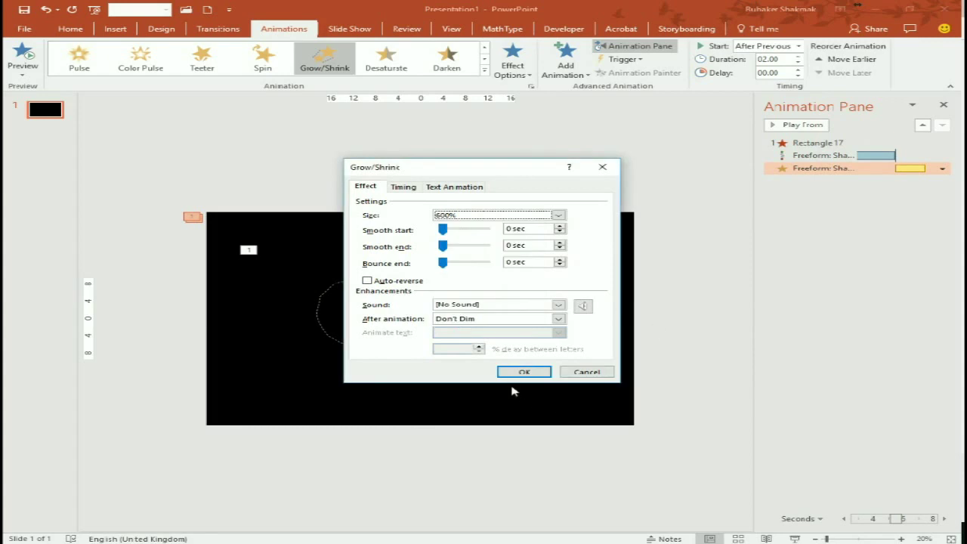
left_click(402, 187)
left_click(501, 230)
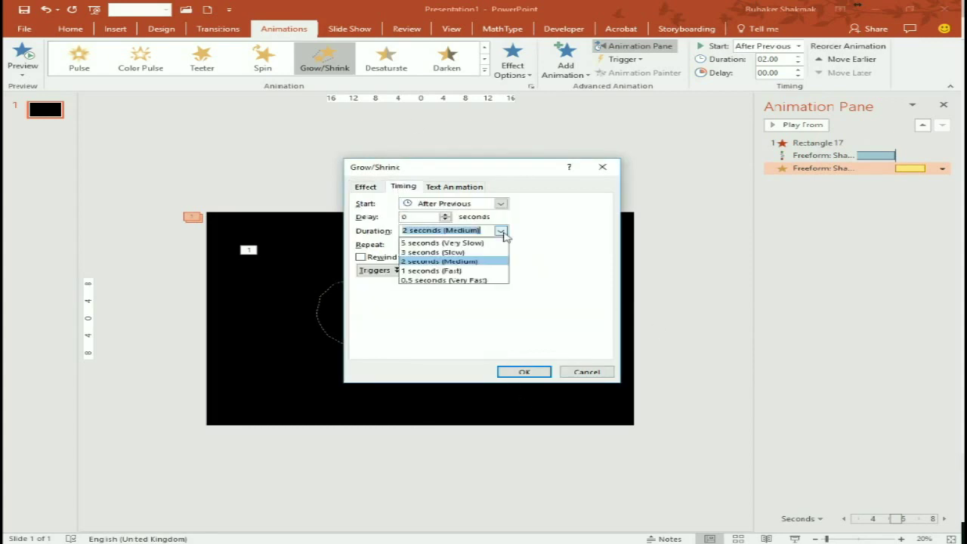
left_click(434, 261)
left_click(525, 370)
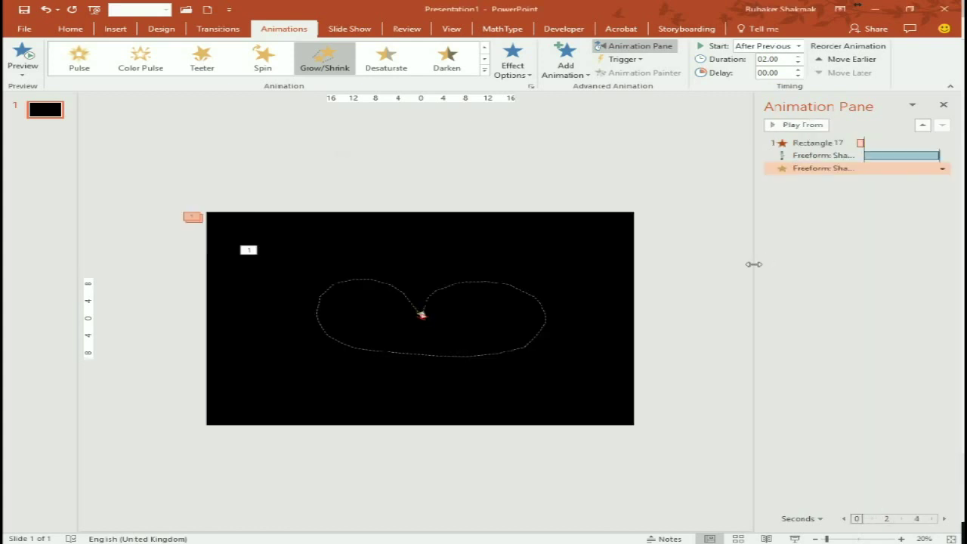
left_click_drag(754, 265, 687, 260)
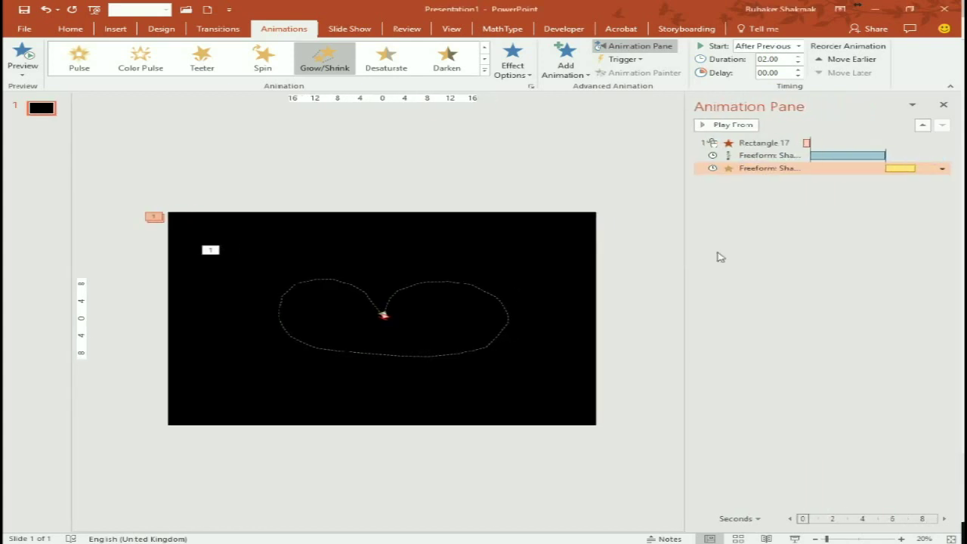
left_click(650, 344)
left_click(796, 539)
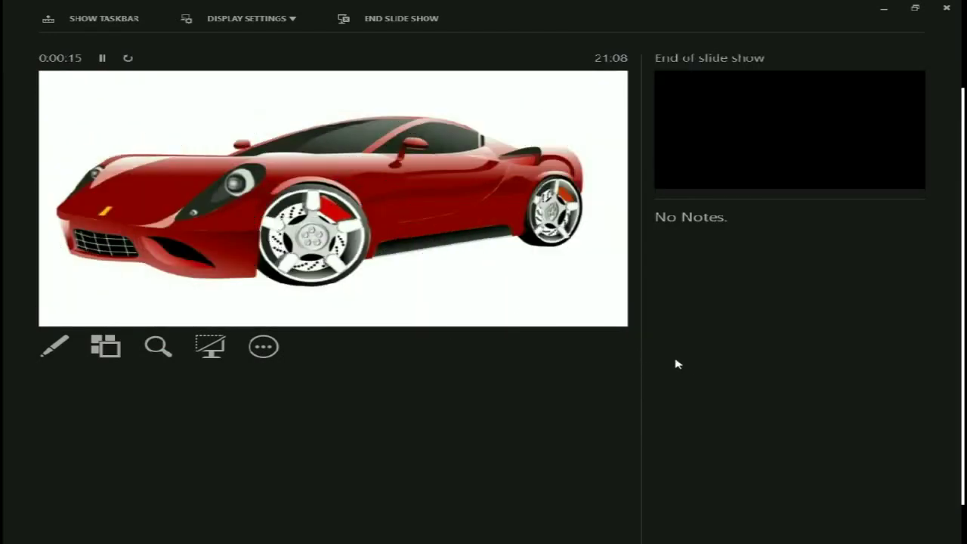
left_click(492, 324)
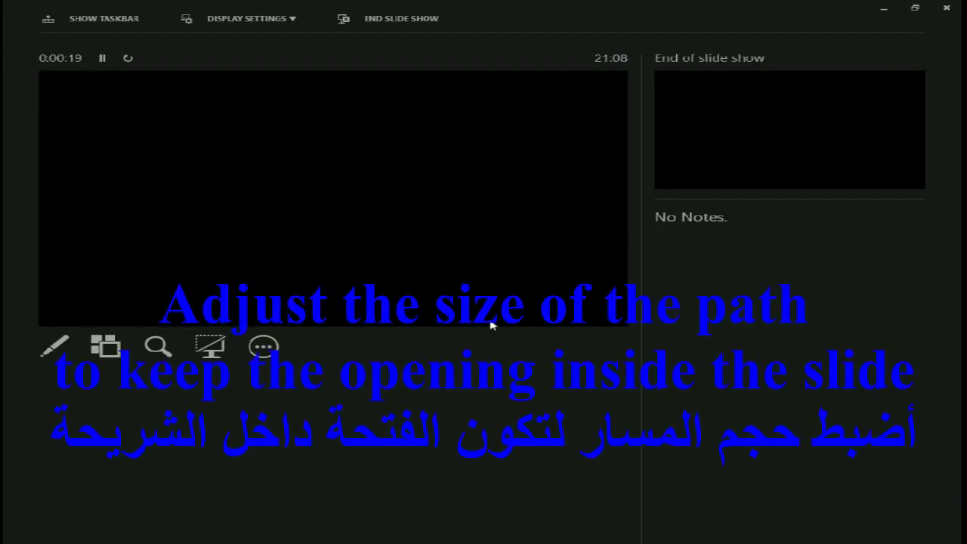
left_click(454, 255)
left_click(512, 325)
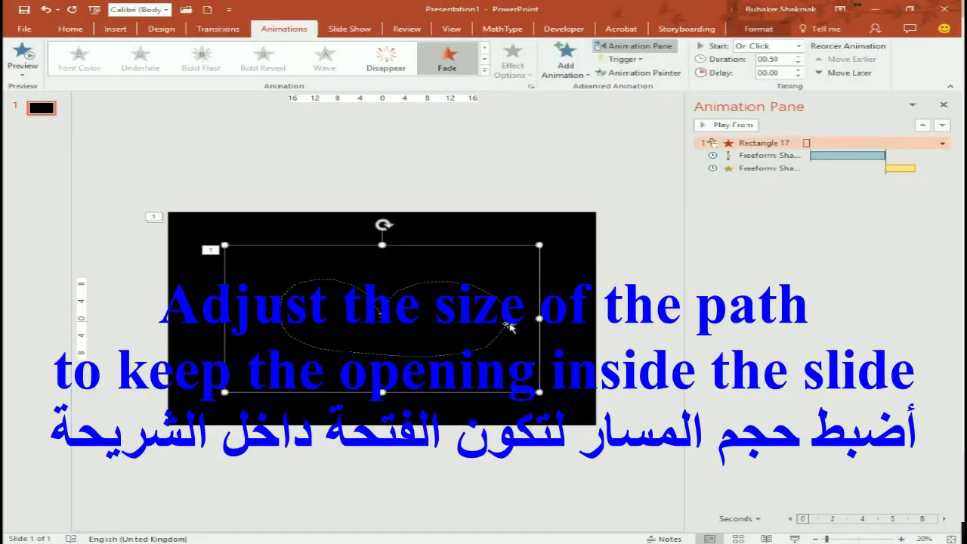
- Narrow the heart motion path and nudge the black rectangle back into position
left_click_drag(513, 325, 484, 318)
left_click(315, 408)
left_click_drag(306, 409, 302, 402)
key("ctrl+z")
left_click(301, 332)
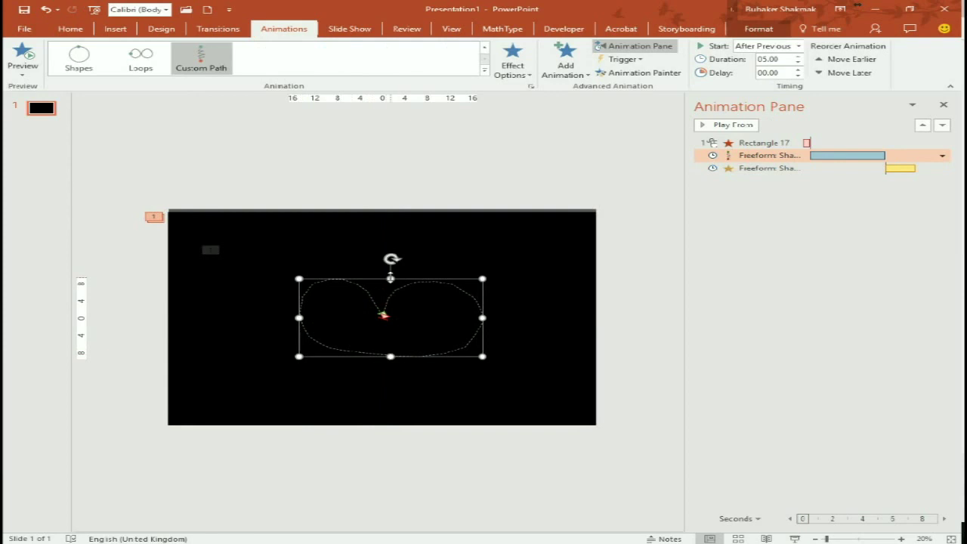
left_click(313, 401)
left_click_drag(319, 416, 320, 419)
- Select the shape around the heart path and play the slide show
left_click(430, 462)
left_click(411, 365)
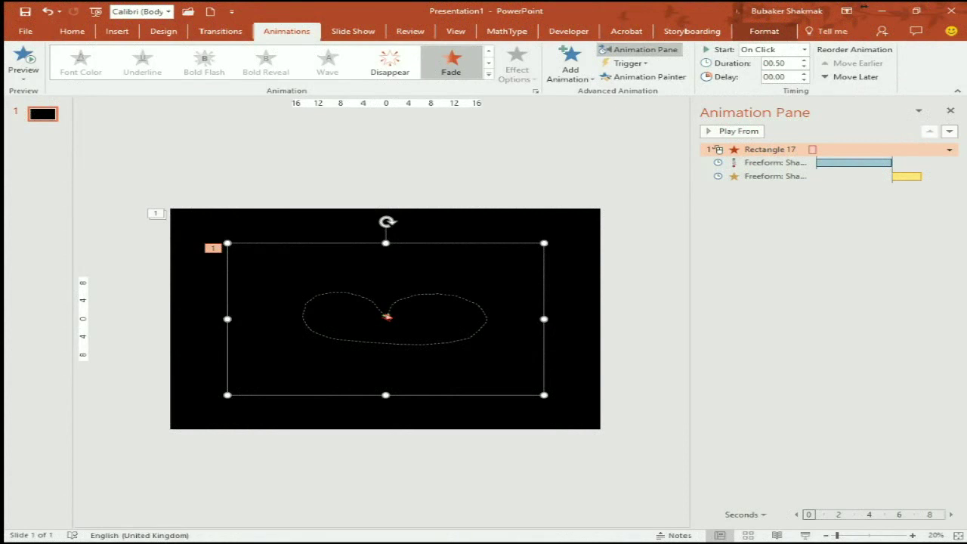
left_click(806, 535)
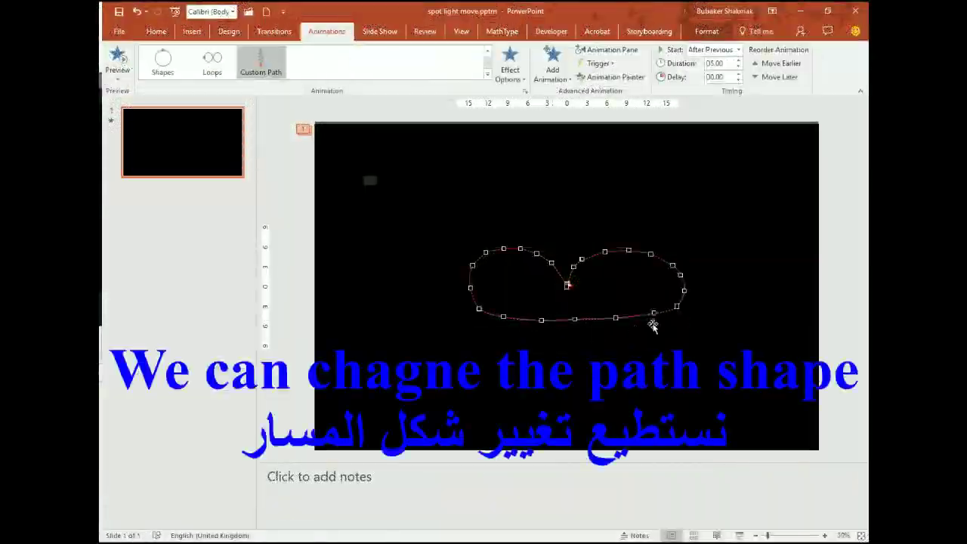
- Pull the path's lower points and curves upward so its loops cross
left_click_drag(574, 319, 566, 238)
left_click_drag(627, 328, 614, 285)
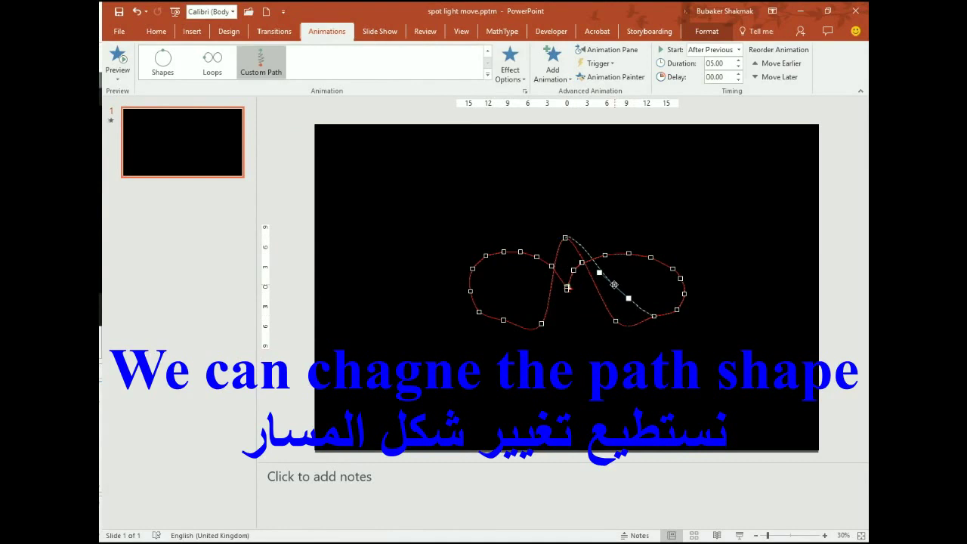
left_click_drag(541, 324, 541, 286)
left_click(504, 320)
left_click_drag(616, 322, 621, 276)
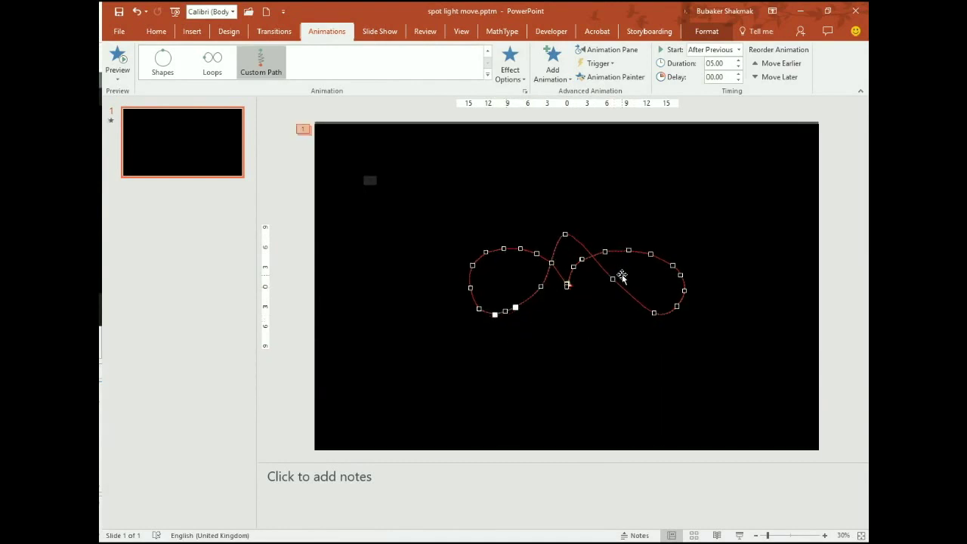
- Shift the top path point slightly down-right, finish editing, and run the slide show
left_click(540, 287)
left_click_drag(565, 235, 572, 239)
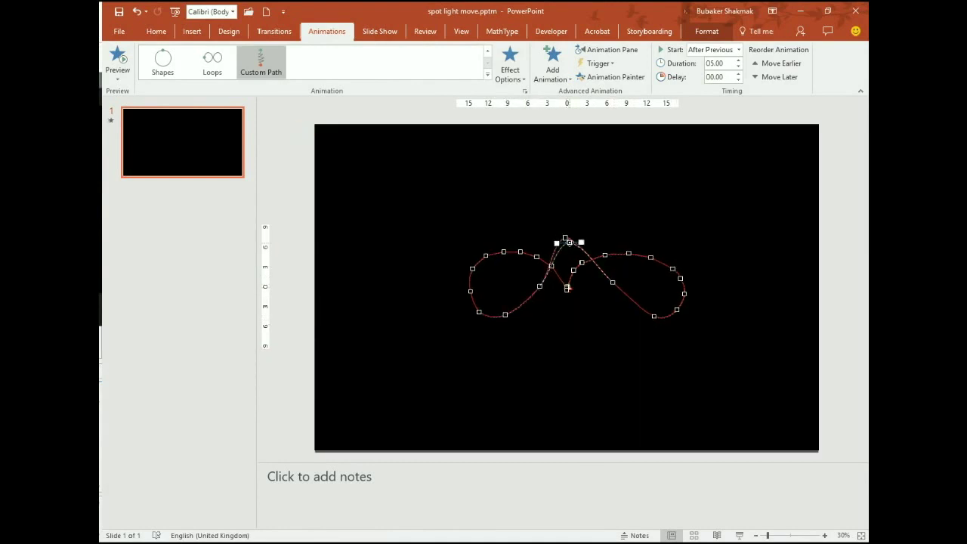
left_click(510, 485)
left_click(740, 535)
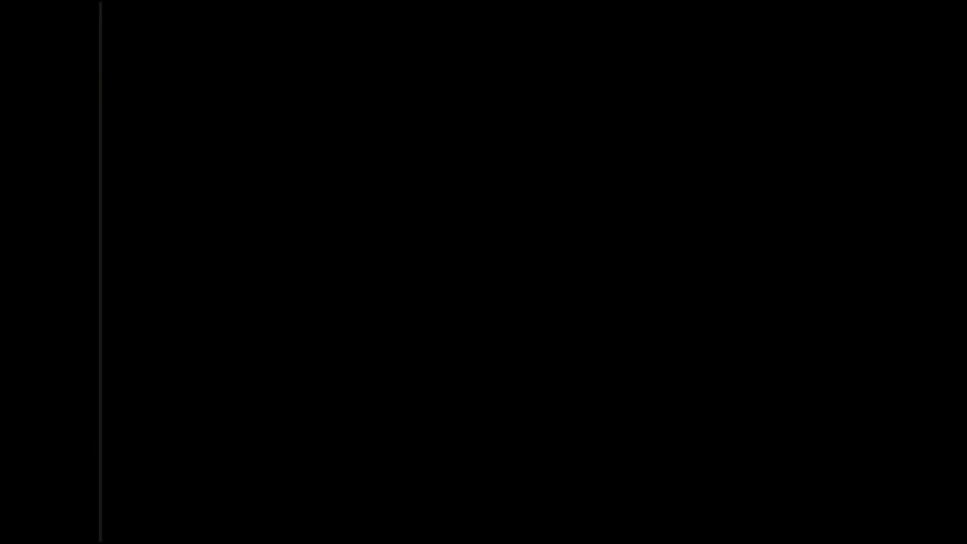